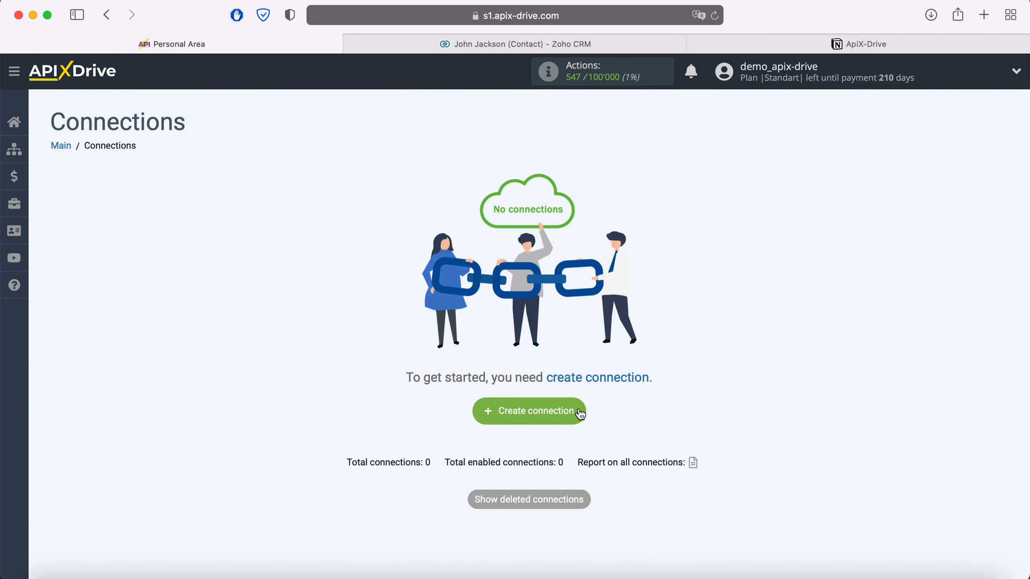
# Create a new connection with Zoho CRM as the data source system.
pyautogui.click(579, 412)
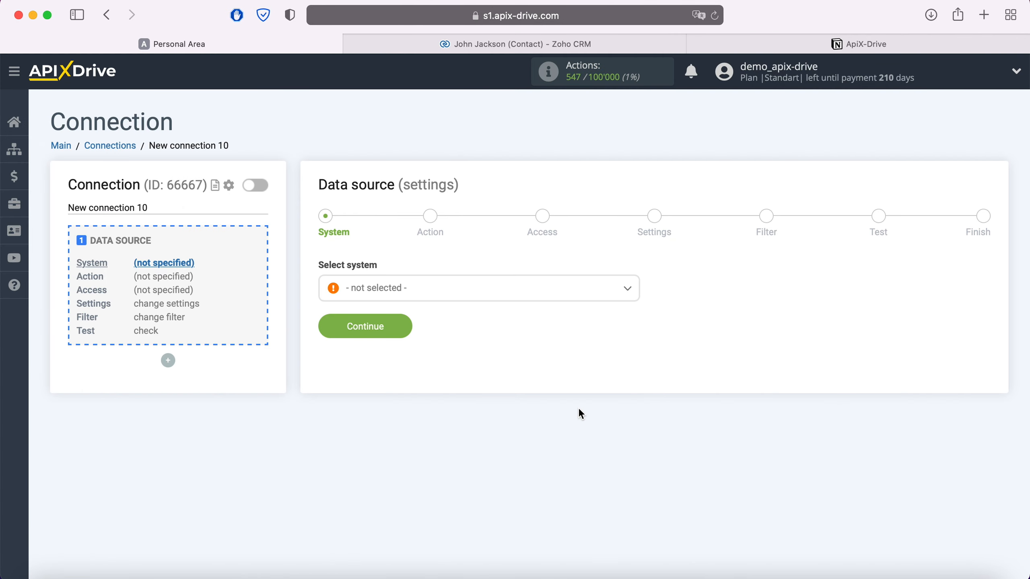
pyautogui.click(510, 293)
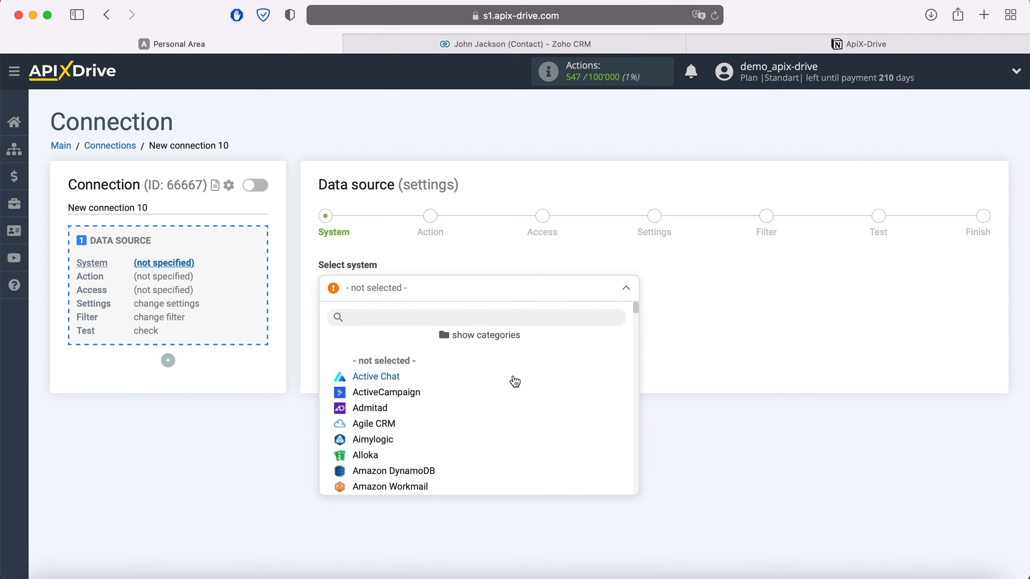
pyautogui.scroll(-3, 515, 381)
pyautogui.scroll(-20, 514, 381)
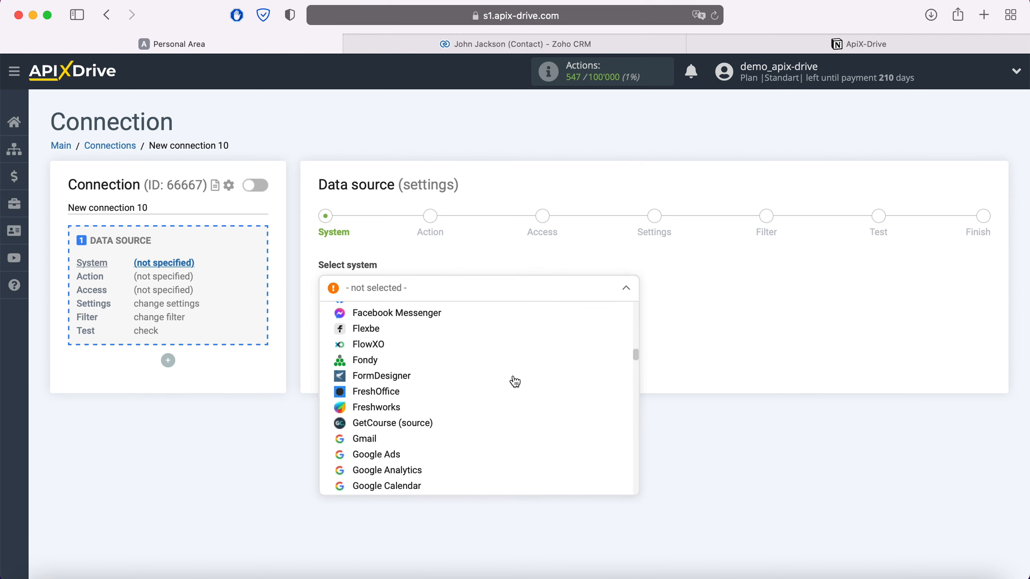
pyautogui.scroll(-20, 515, 381)
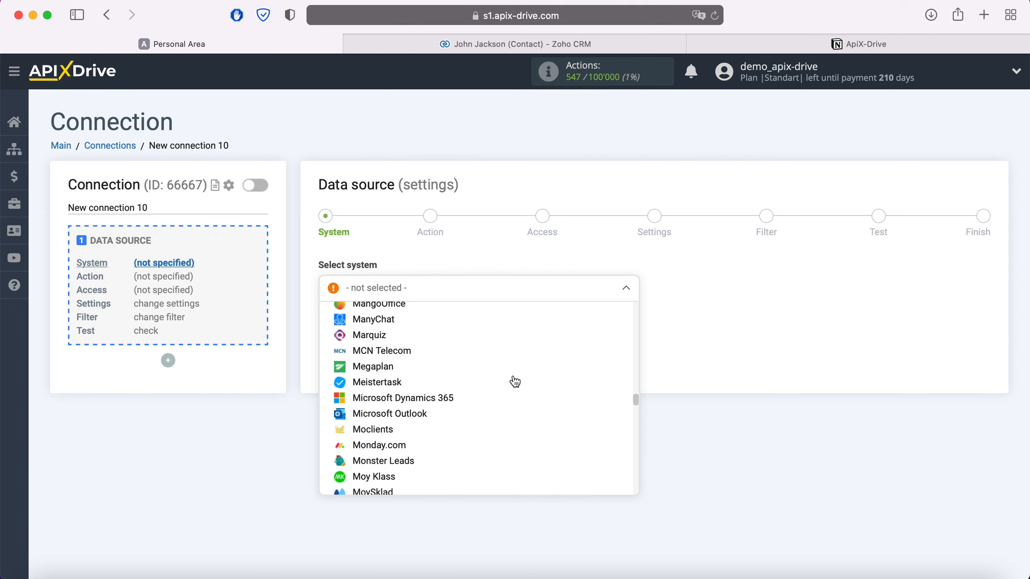
pyautogui.scroll(-20, 515, 382)
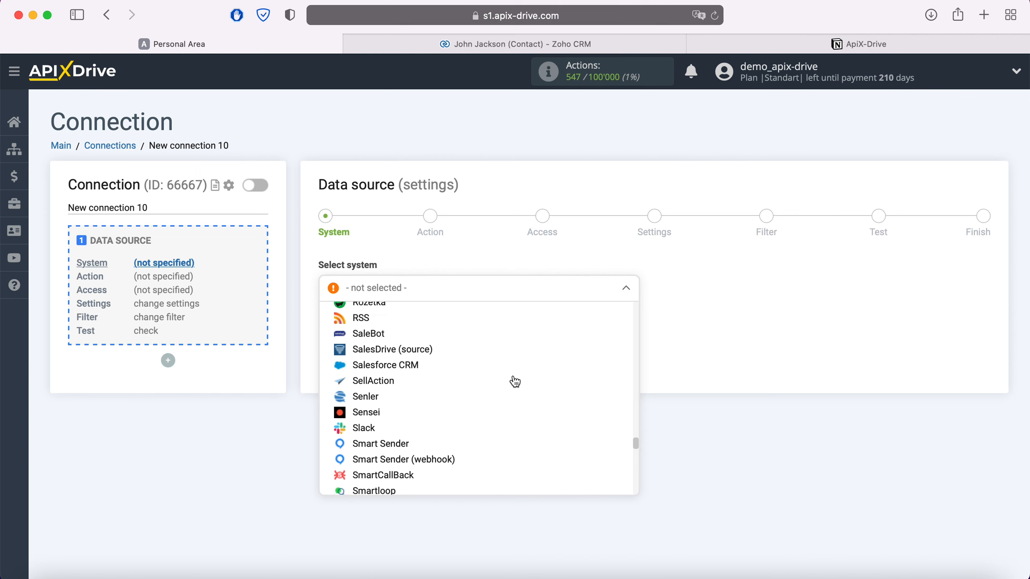
pyautogui.scroll(-20, 515, 381)
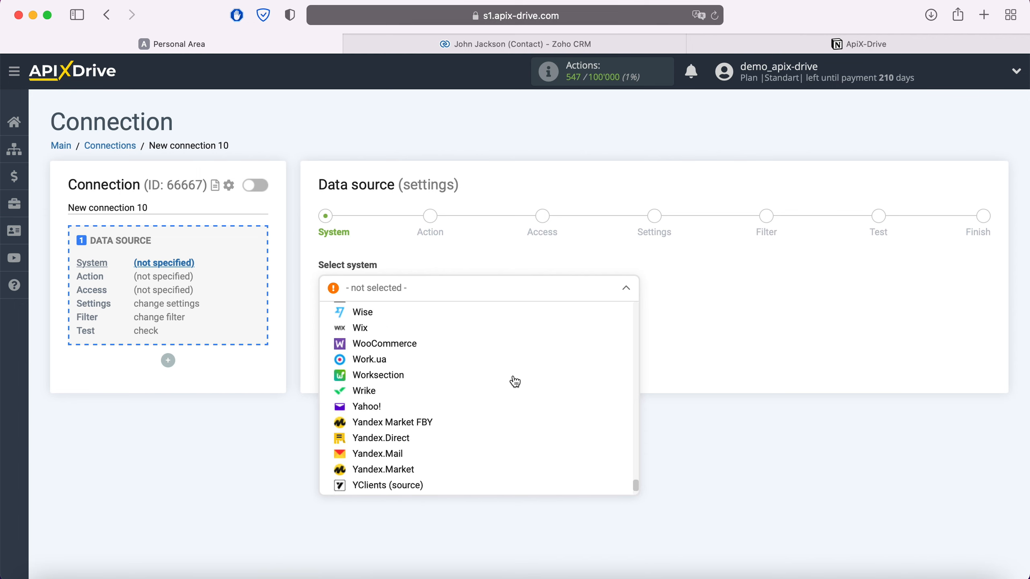
pyautogui.click(387, 456)
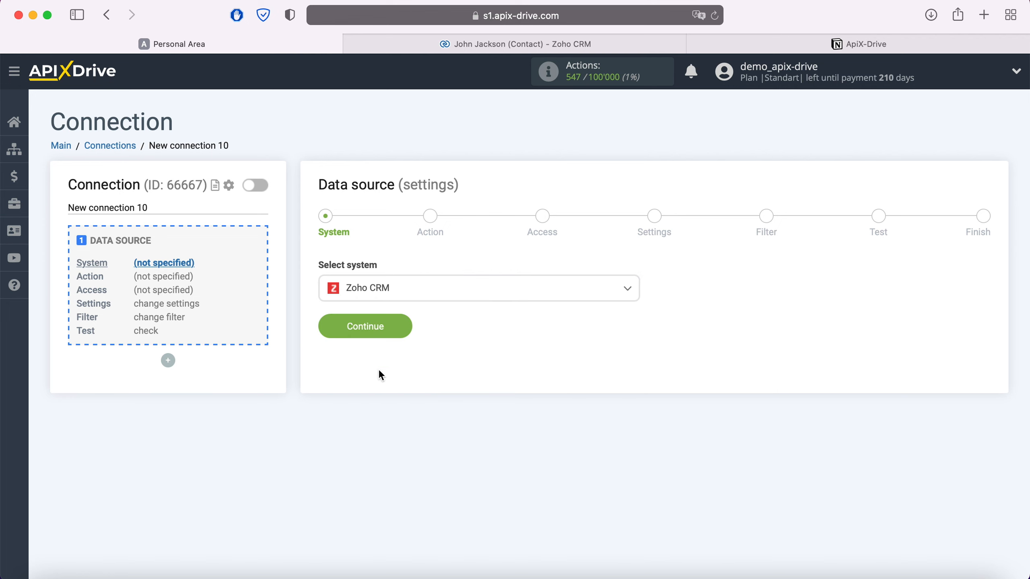
pyautogui.click(397, 328)
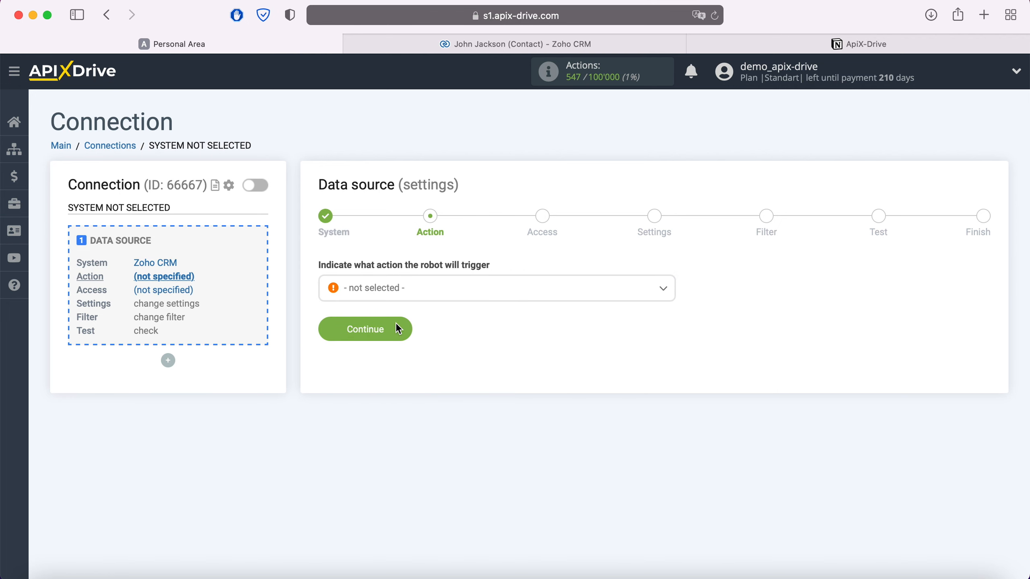
# Choose Get Contacts (new) as the Zoho CRM trigger action.
pyautogui.click(423, 291)
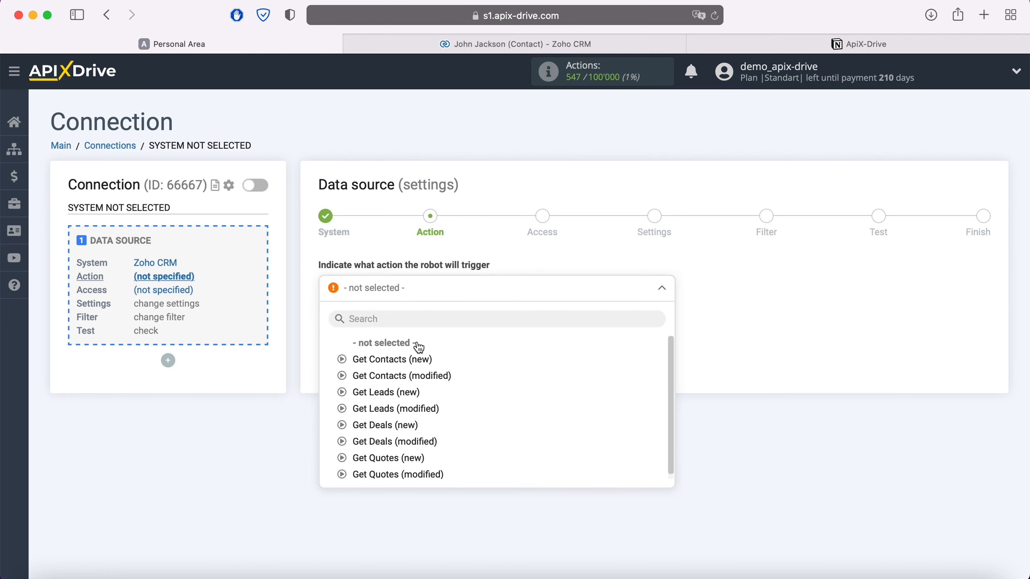
pyautogui.click(418, 358)
pyautogui.click(403, 326)
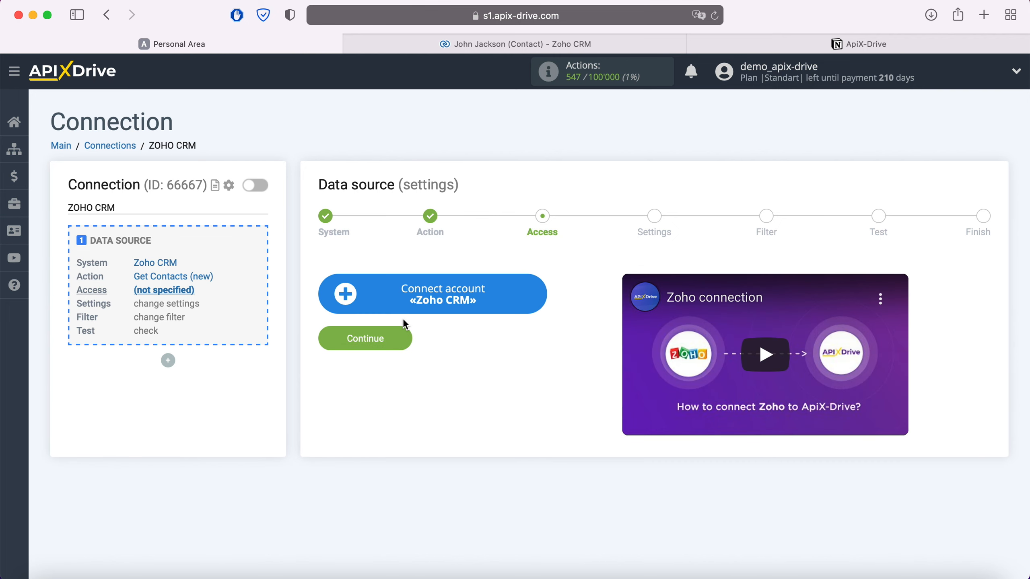
# Sign in to Zoho with the account e-mail and password, then accept ApiX Drive's access request.
pyautogui.click(535, 294)
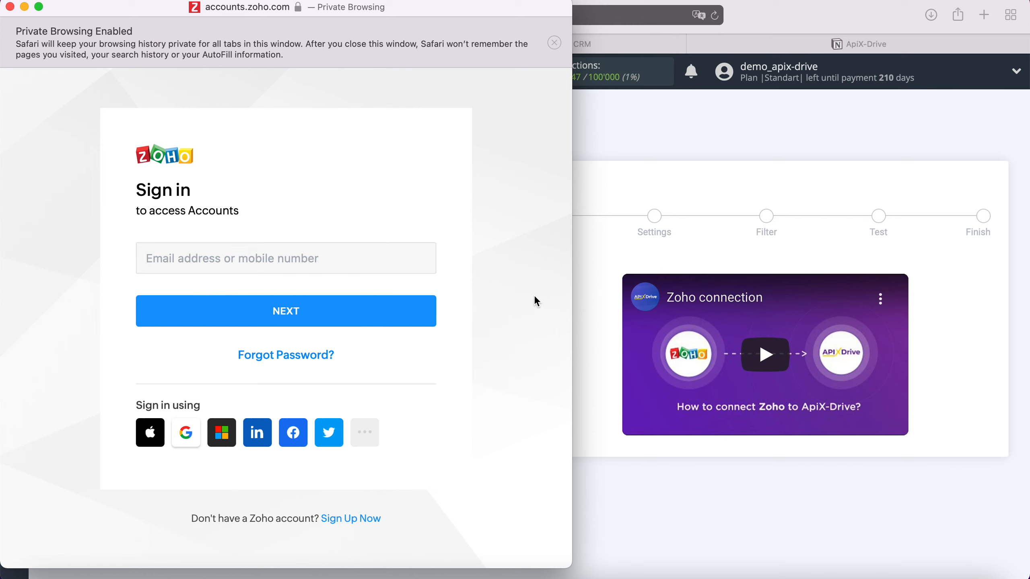
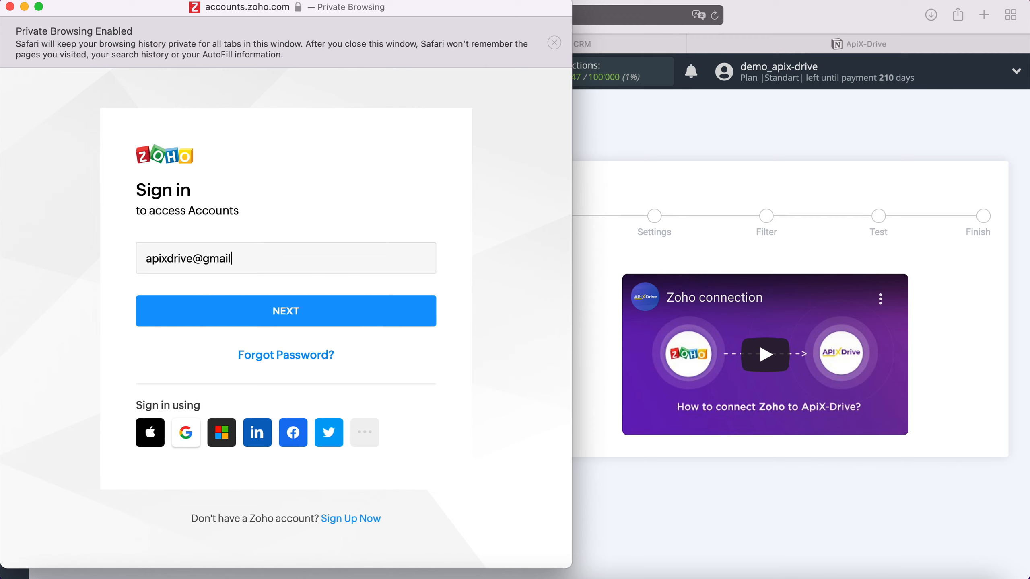
pyautogui.click(427, 318)
pyautogui.write('•••')
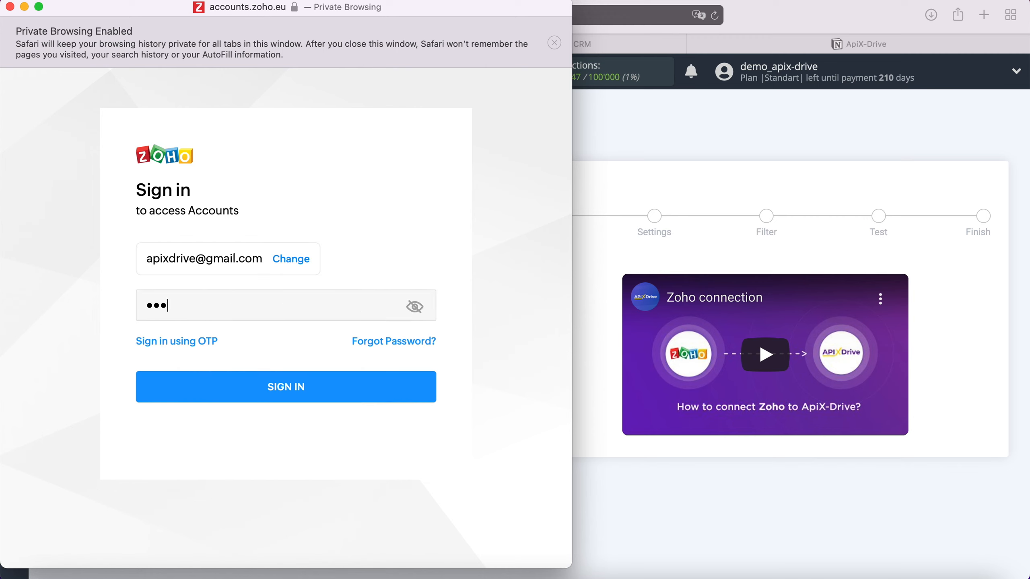
pyautogui.write('••••••••••')
pyautogui.click(322, 394)
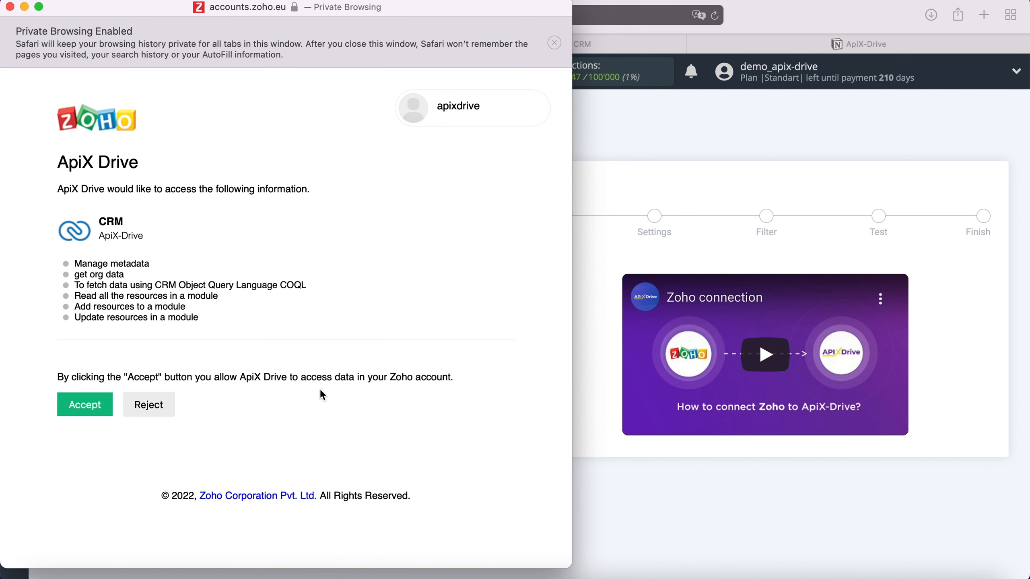
pyautogui.click(95, 404)
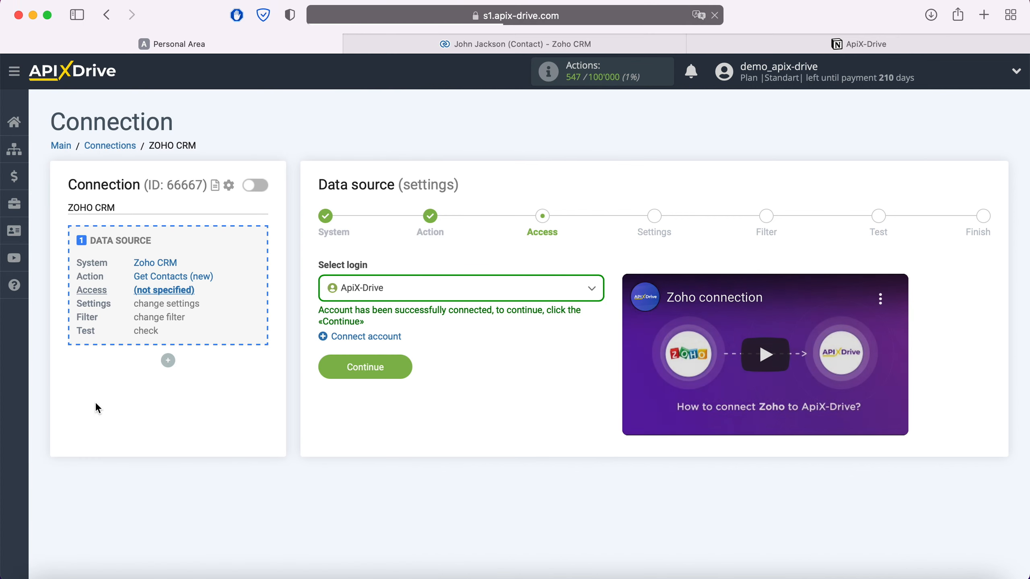
# Select the ApiX-Drive login, then skip Settings and Filter to reach the Test preview.
pyautogui.click(409, 286)
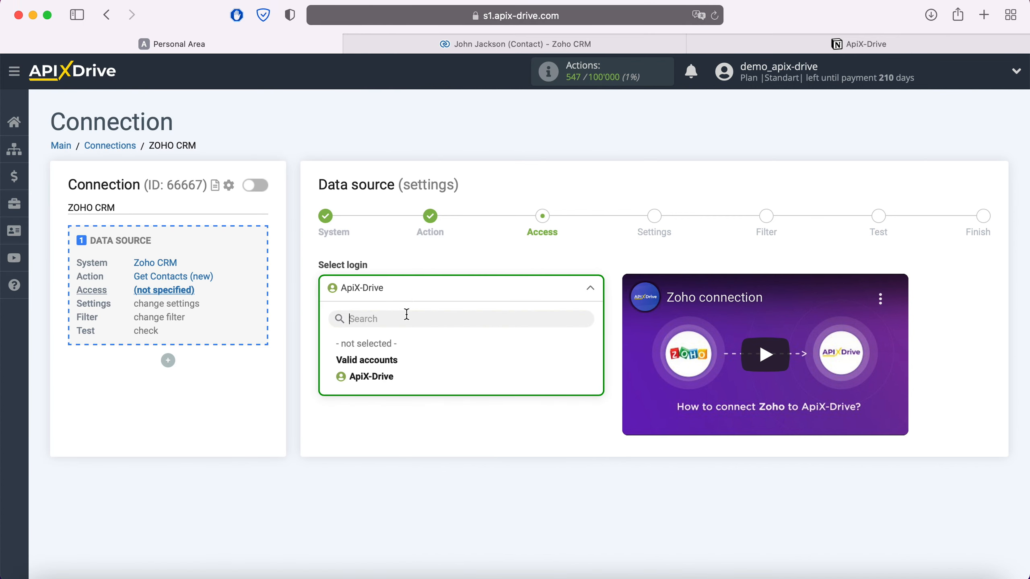
pyautogui.click(391, 378)
pyautogui.click(403, 367)
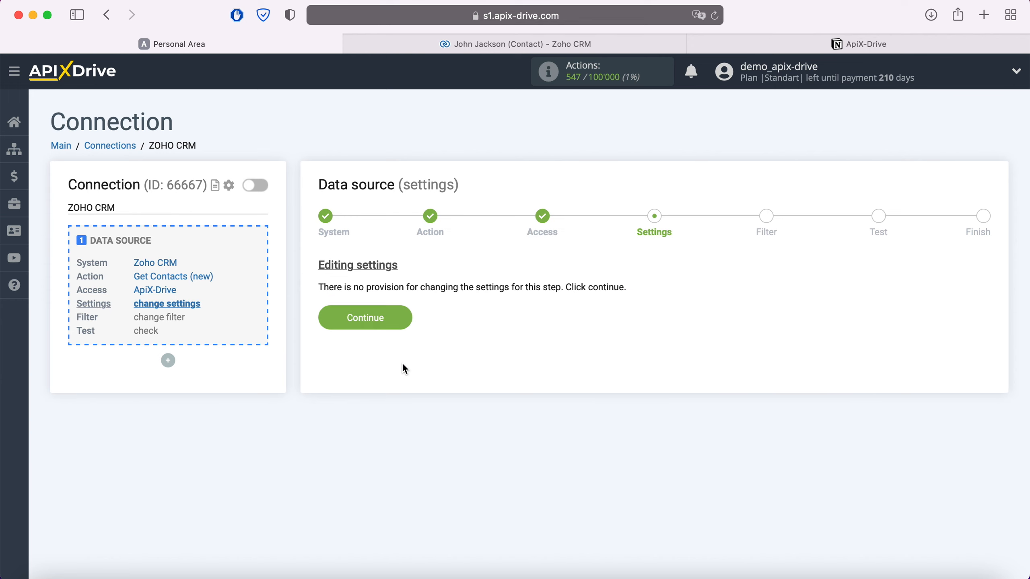
pyautogui.click(405, 319)
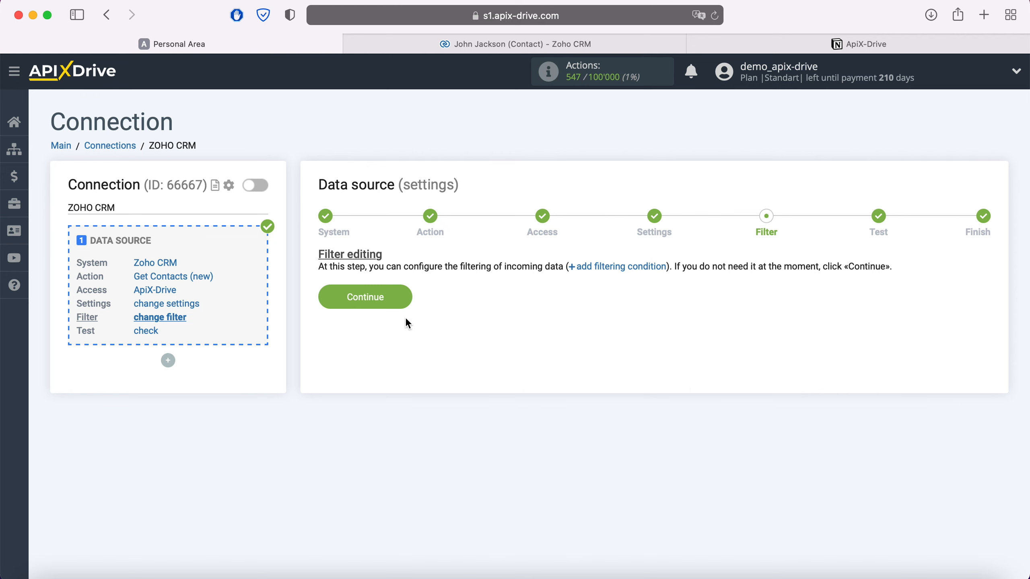
pyautogui.click(402, 296)
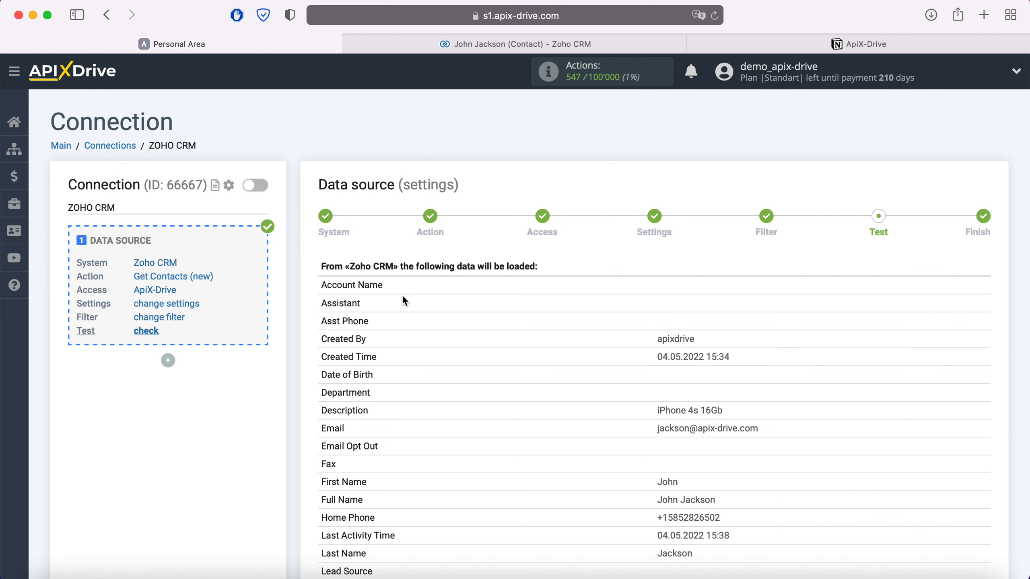
# Review the sample Zoho contact data and finish the data source setup.
pyautogui.scroll(-8, 404, 298)
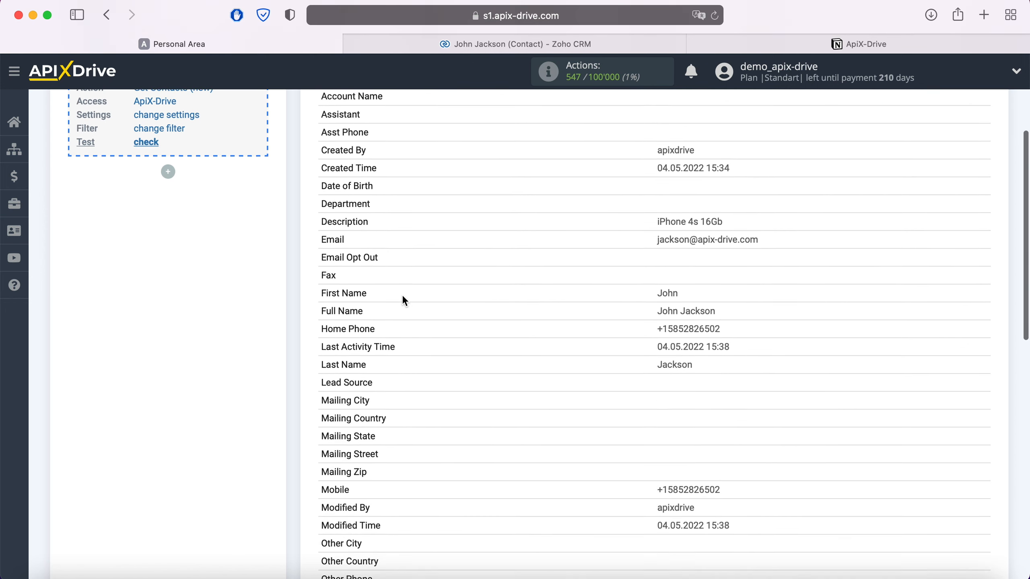
pyautogui.scroll(-8, 403, 298)
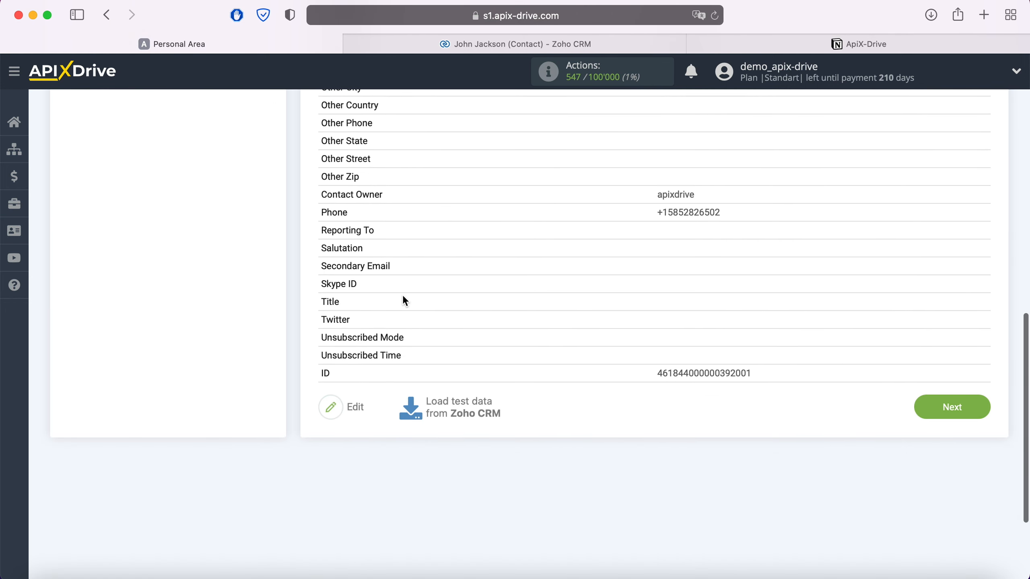
pyautogui.click(972, 407)
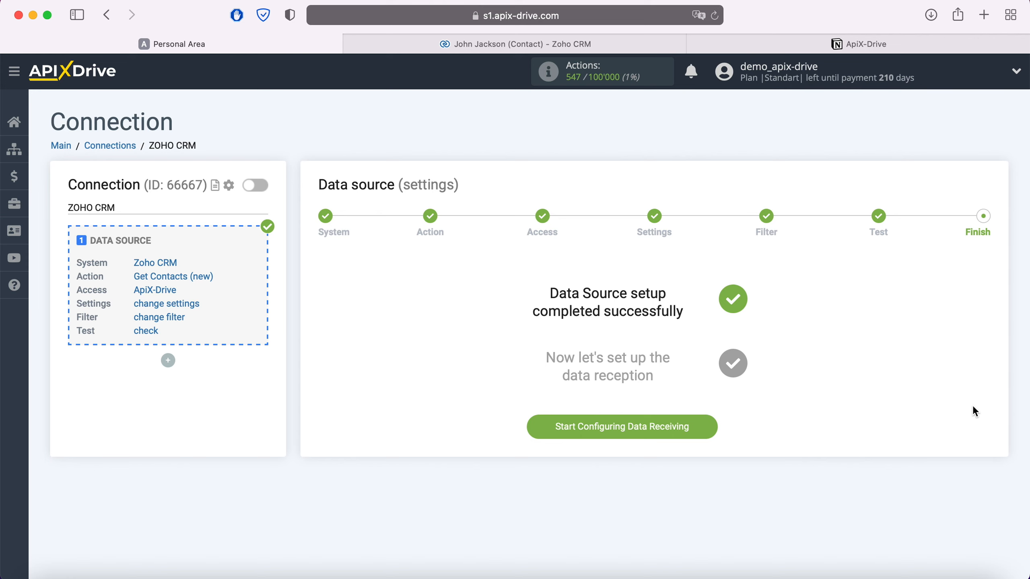
# Begin the data destination setup with Notion as the receiving system.
pyautogui.click(711, 429)
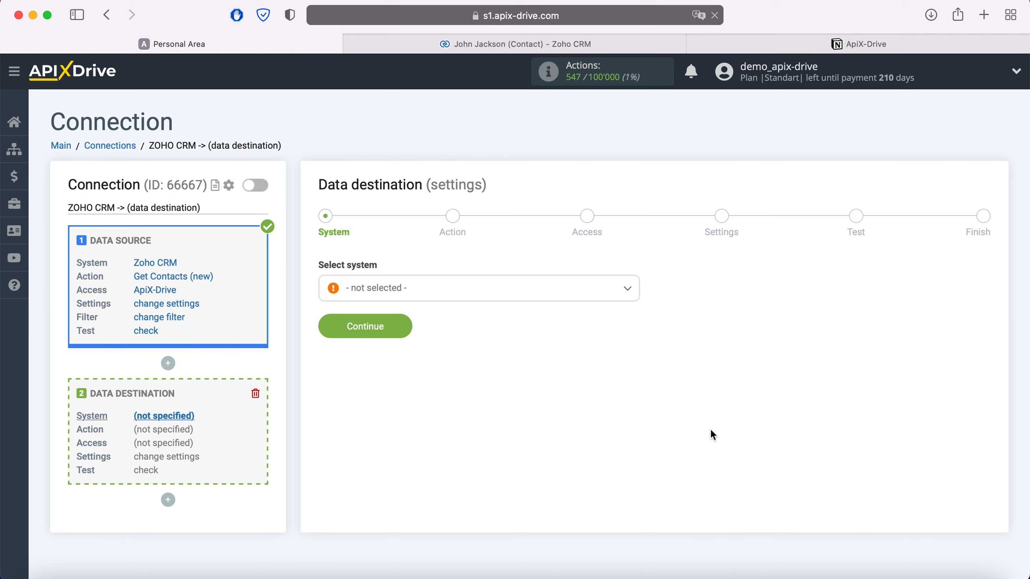
pyautogui.click(502, 298)
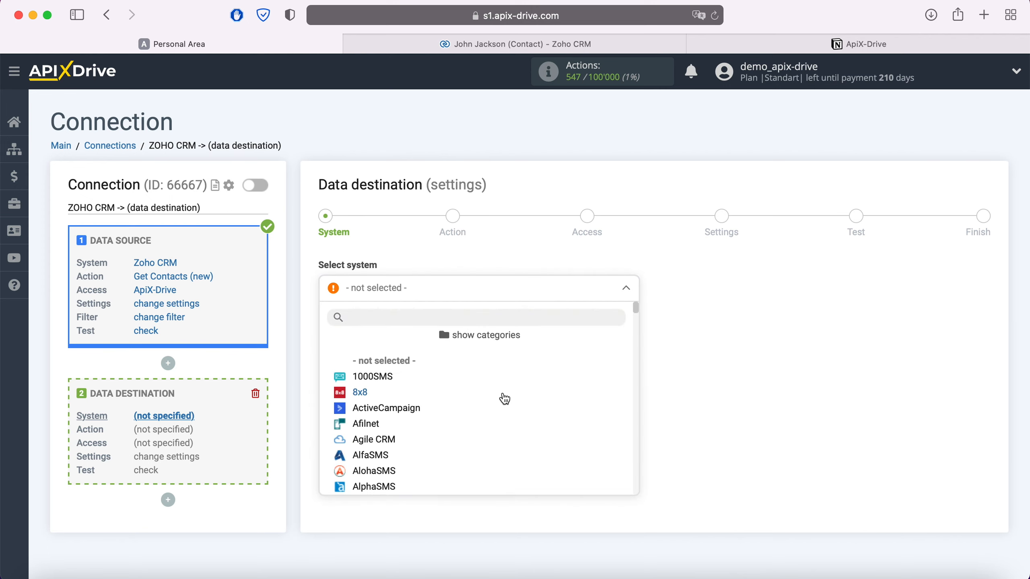
pyautogui.scroll(-10, 503, 398)
pyautogui.scroll(-15, 504, 399)
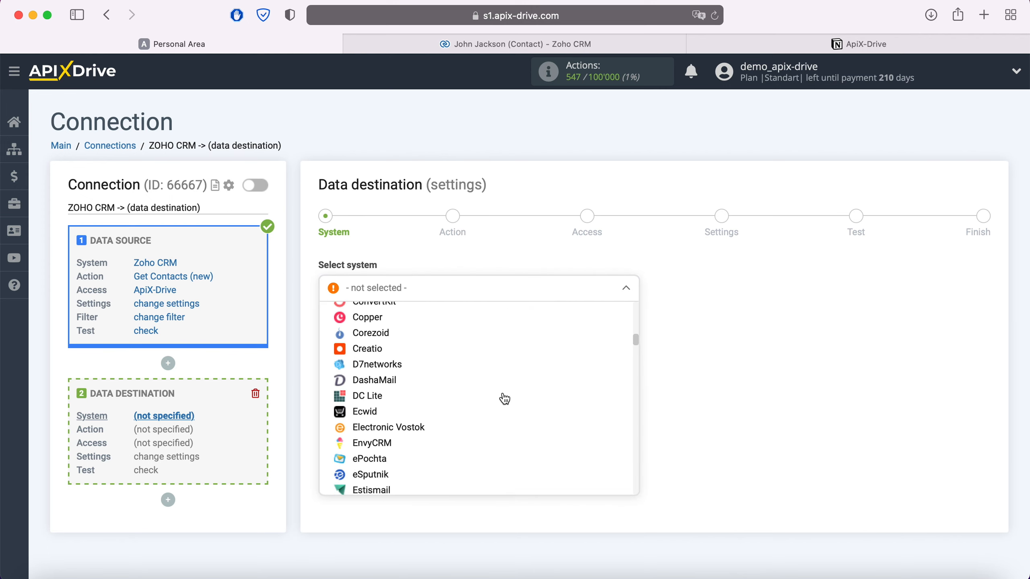
pyautogui.scroll(-15, 504, 399)
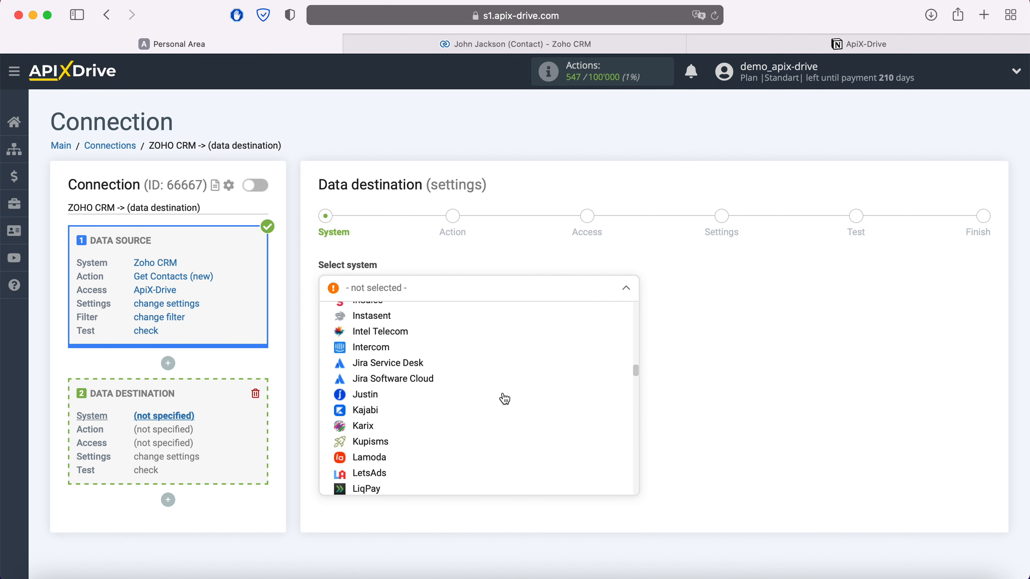
pyautogui.scroll(-15, 504, 398)
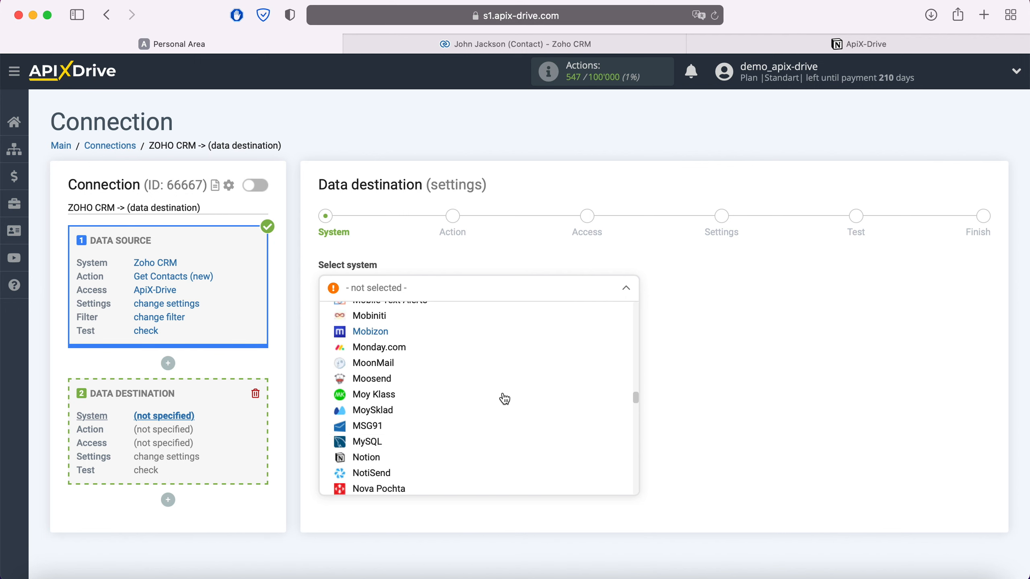
pyautogui.click(369, 370)
pyautogui.click(398, 320)
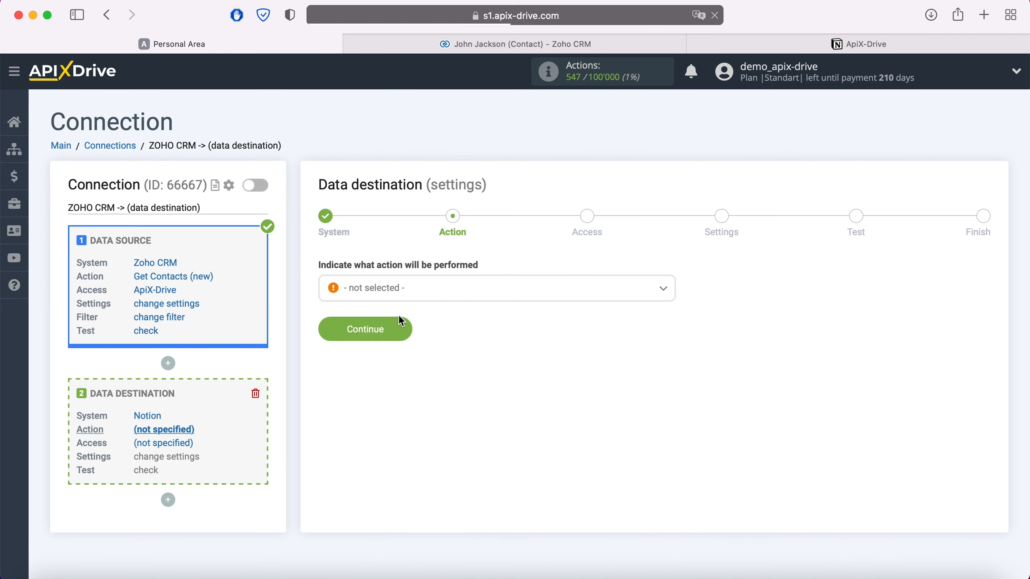
# Choose Add Note as the Notion destination action.
pyautogui.click(409, 292)
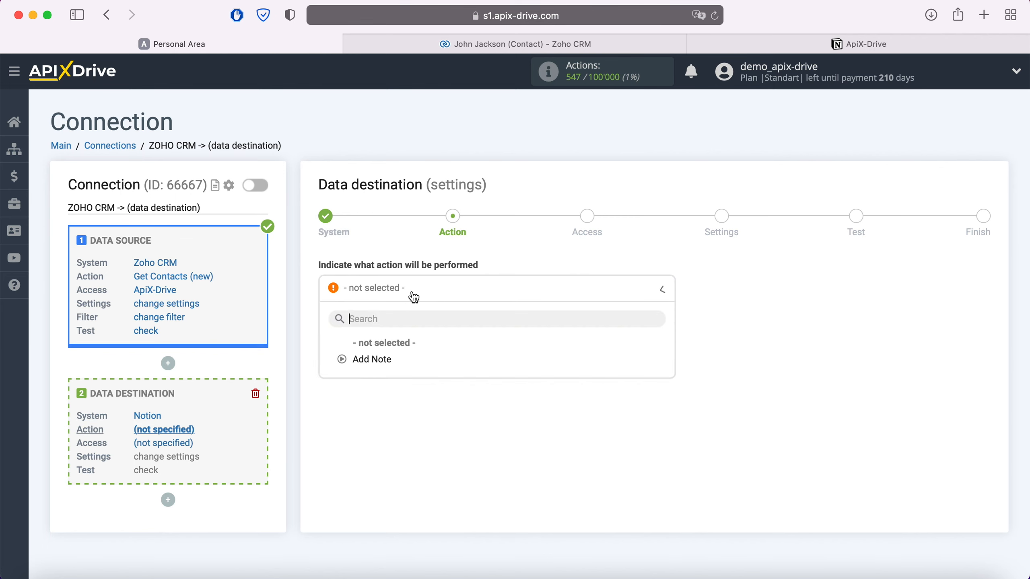
pyautogui.click(387, 359)
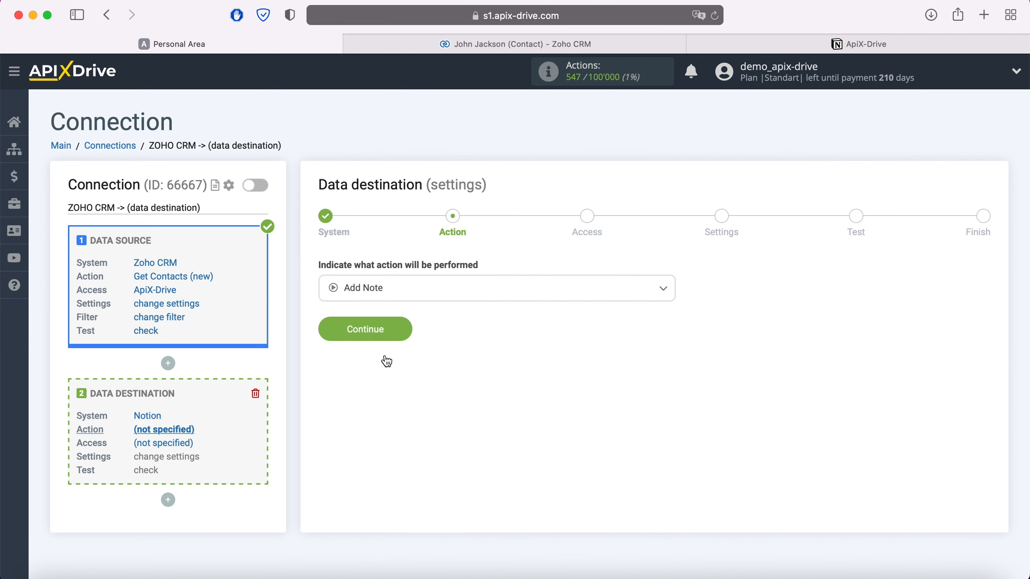
pyautogui.click(402, 329)
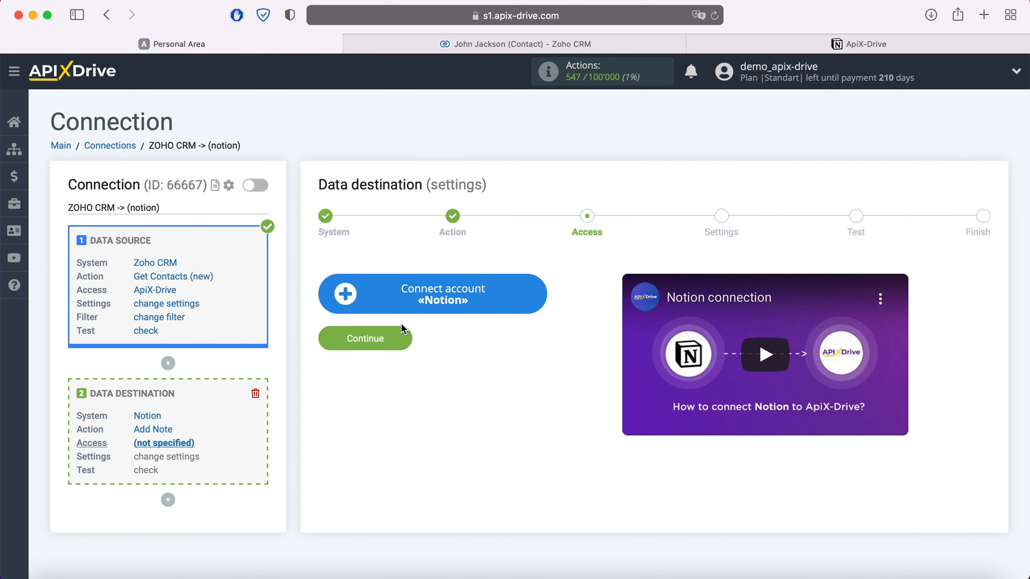
# Log in to Notion with the pasted account e-mail and password, then allow ApiX-Drive access to selected pages.
pyautogui.click(543, 292)
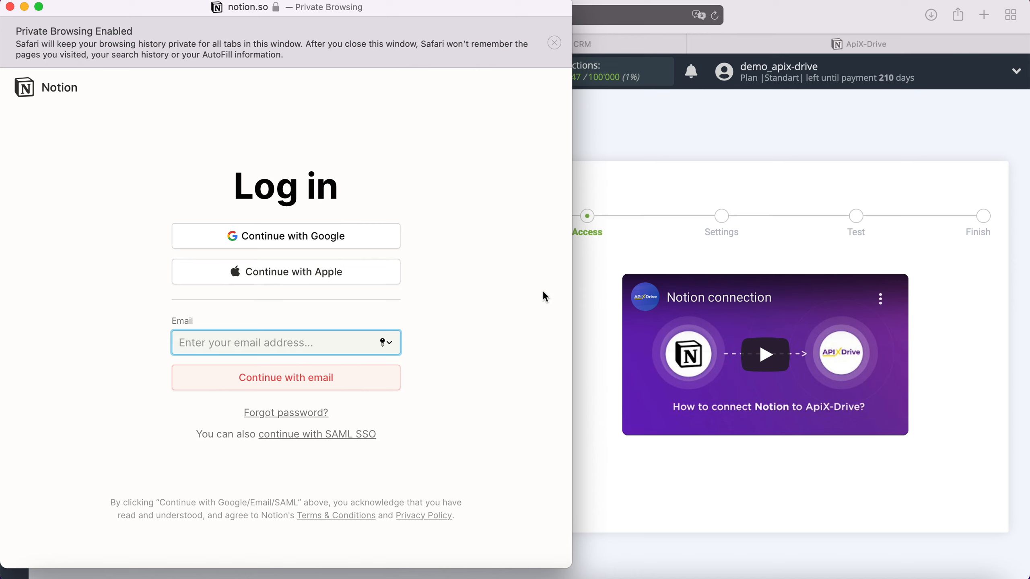
pyautogui.rightClick(276, 341)
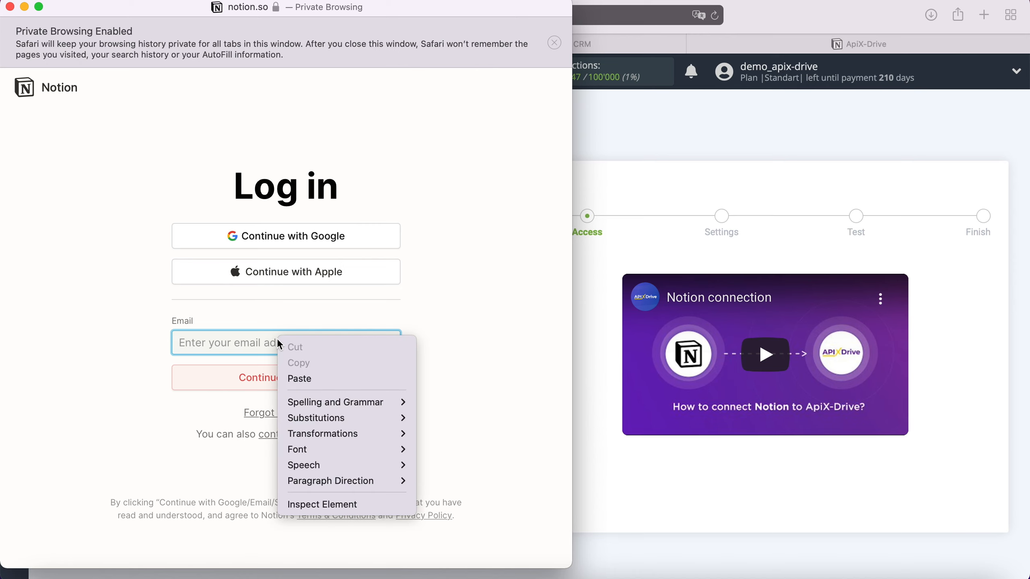
pyautogui.click(304, 379)
pyautogui.click(306, 379)
pyautogui.write('•••')
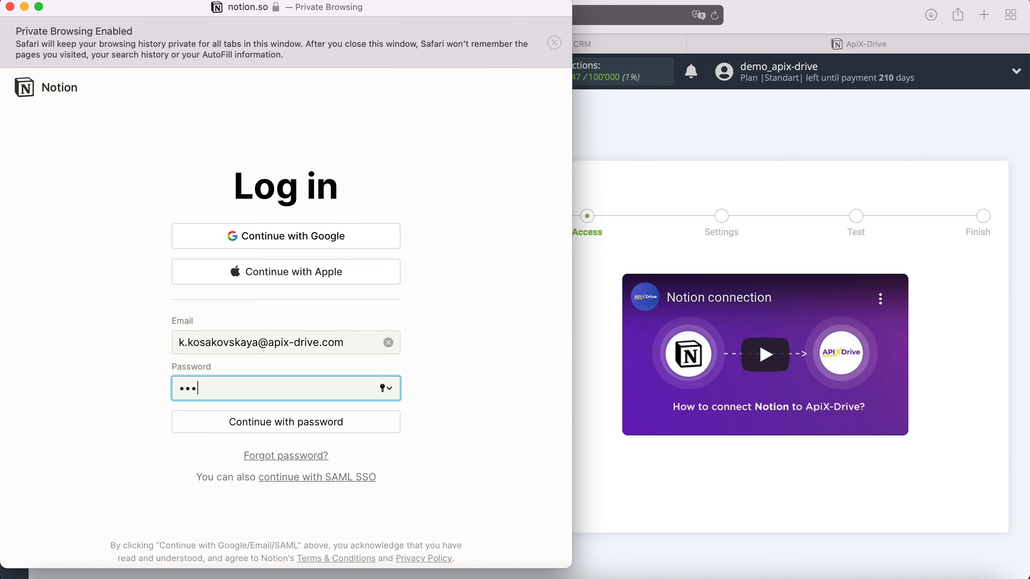
pyautogui.write('•••••••••')
pyautogui.click(292, 430)
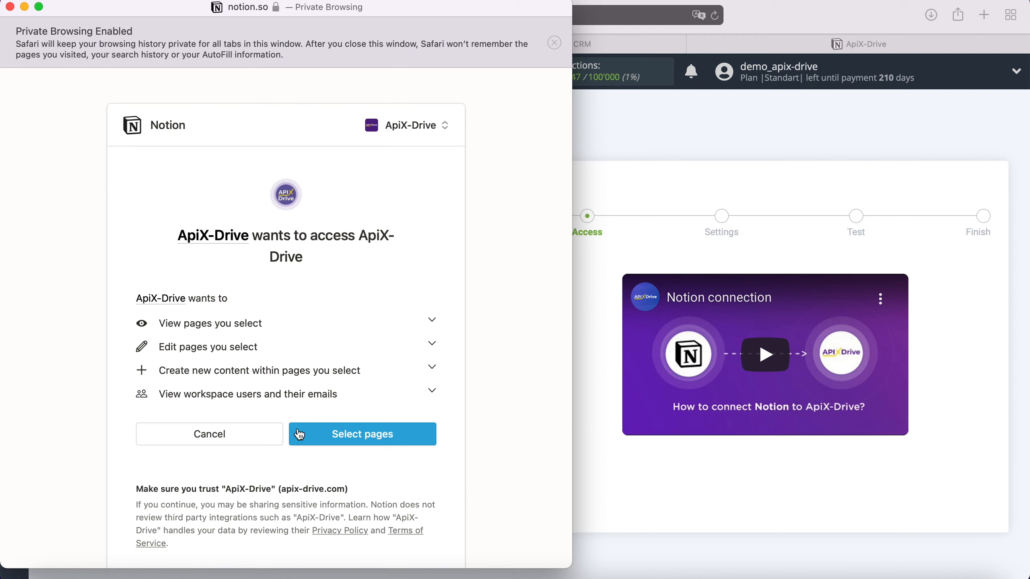
pyautogui.click(294, 430)
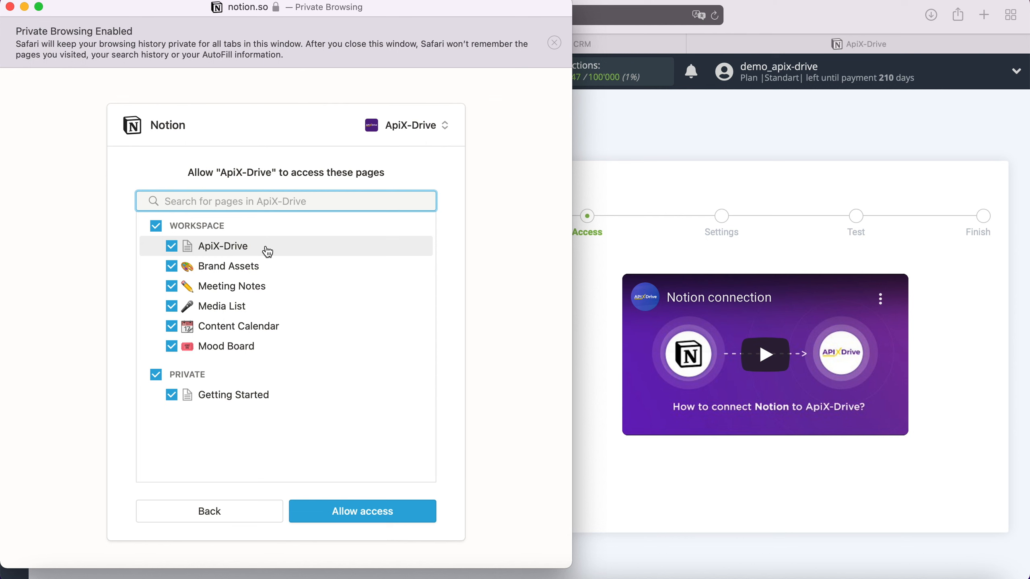
pyautogui.click(365, 518)
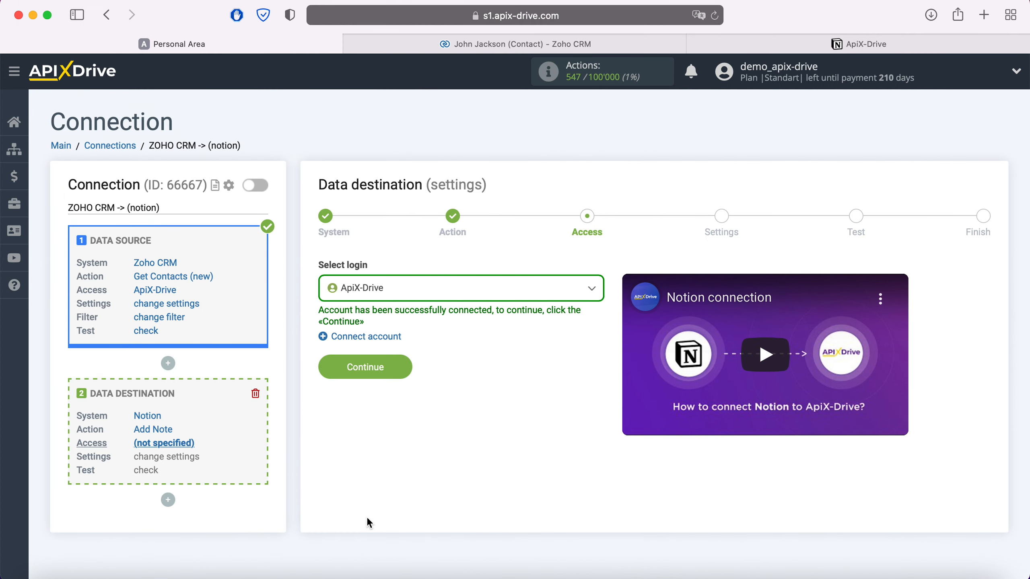
# Use the ApiX-Drive Notion login and choose the ApiX-Drive database as destination.
pyautogui.click(444, 300)
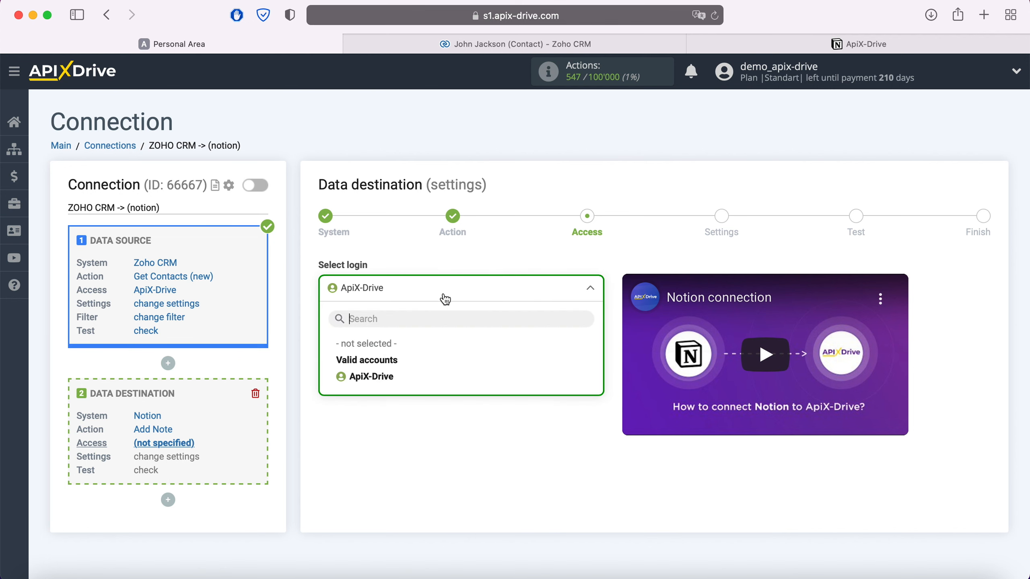
pyautogui.click(388, 383)
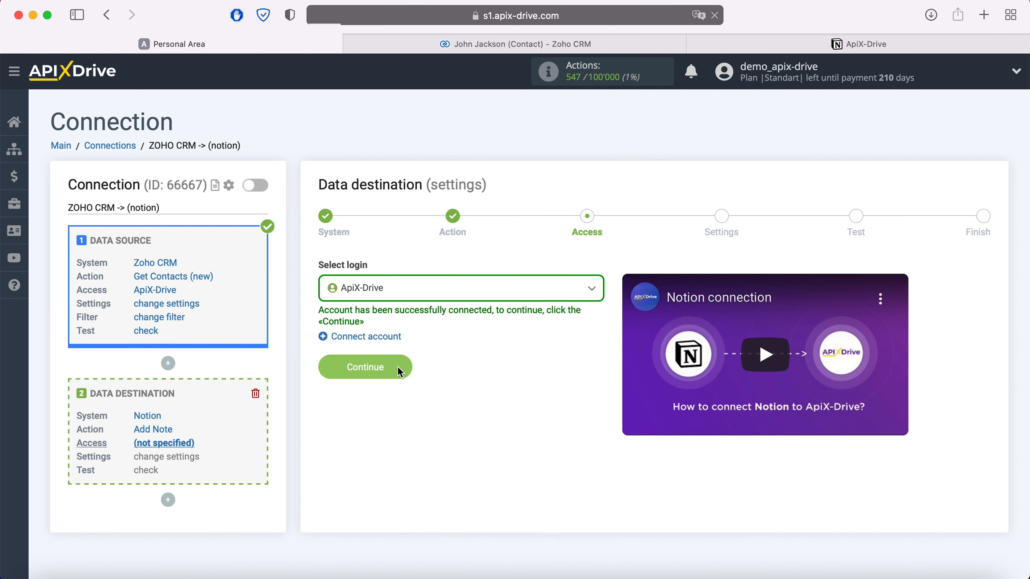
pyautogui.click(398, 367)
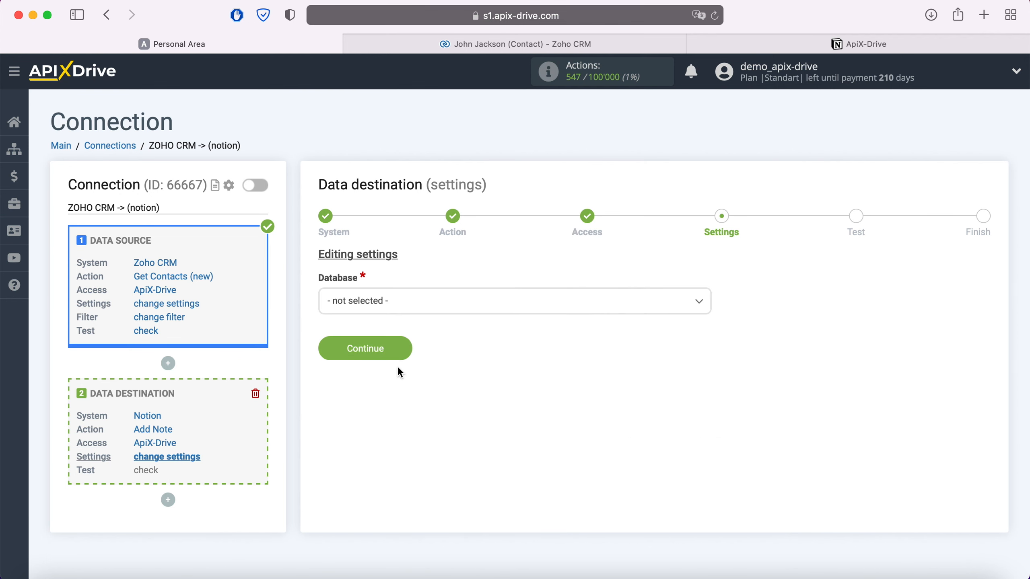
pyautogui.click(418, 307)
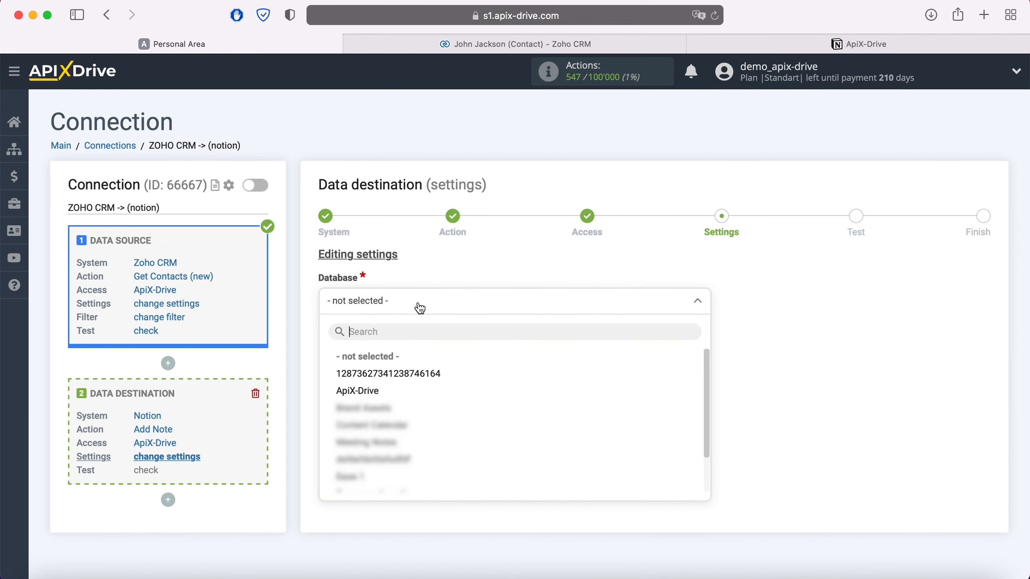
pyautogui.click(368, 391)
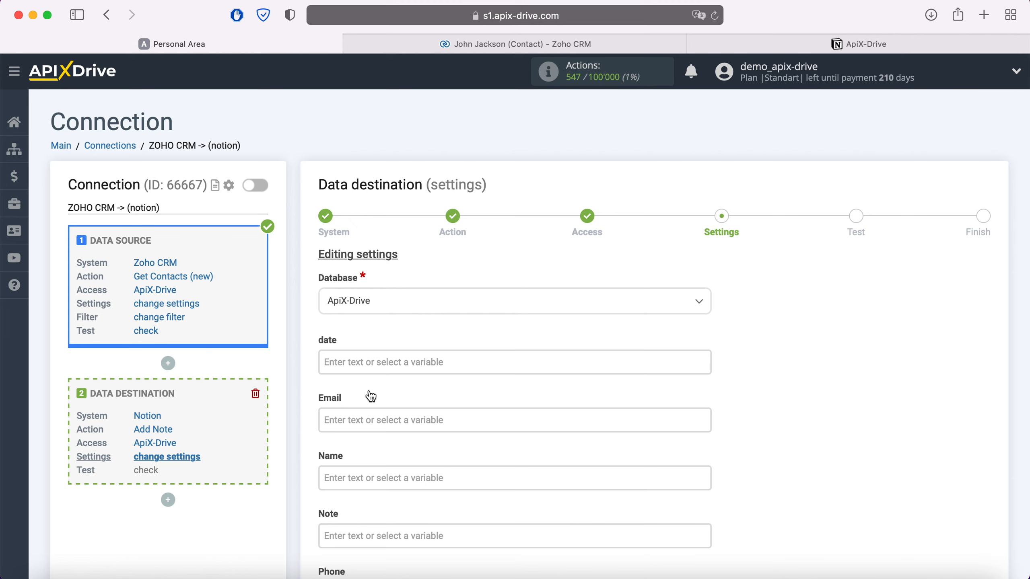
# Map date to Created Time, Email to Email, and Name to Full Name.
pyautogui.click(362, 361)
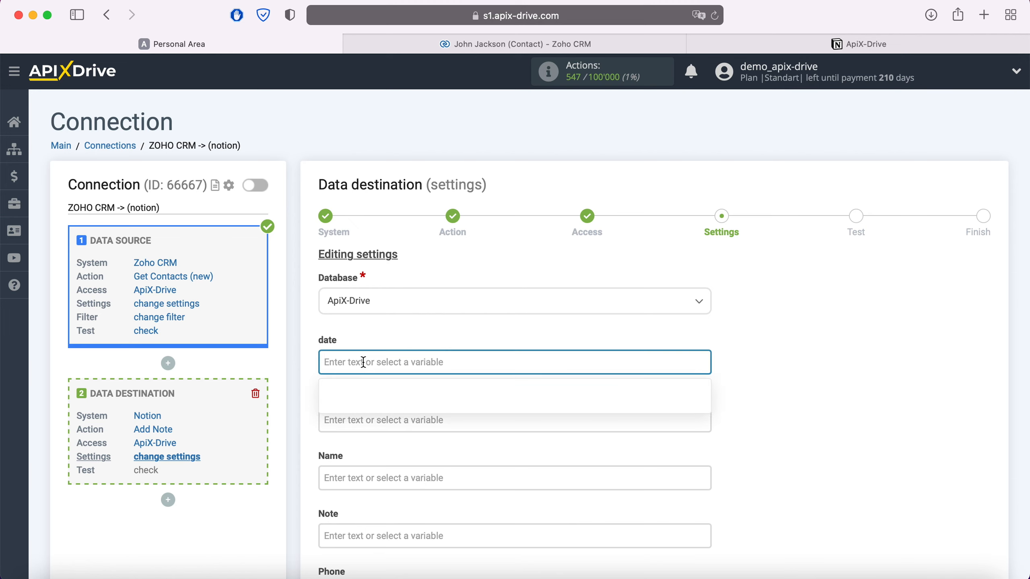
pyautogui.scroll(-3, 602, 322)
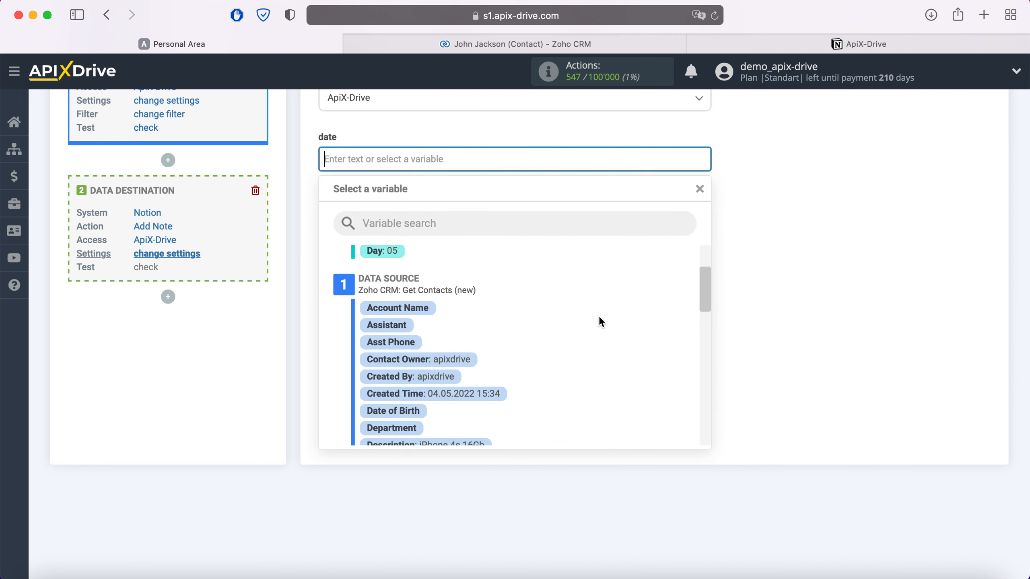
pyautogui.click(478, 393)
pyautogui.click(409, 212)
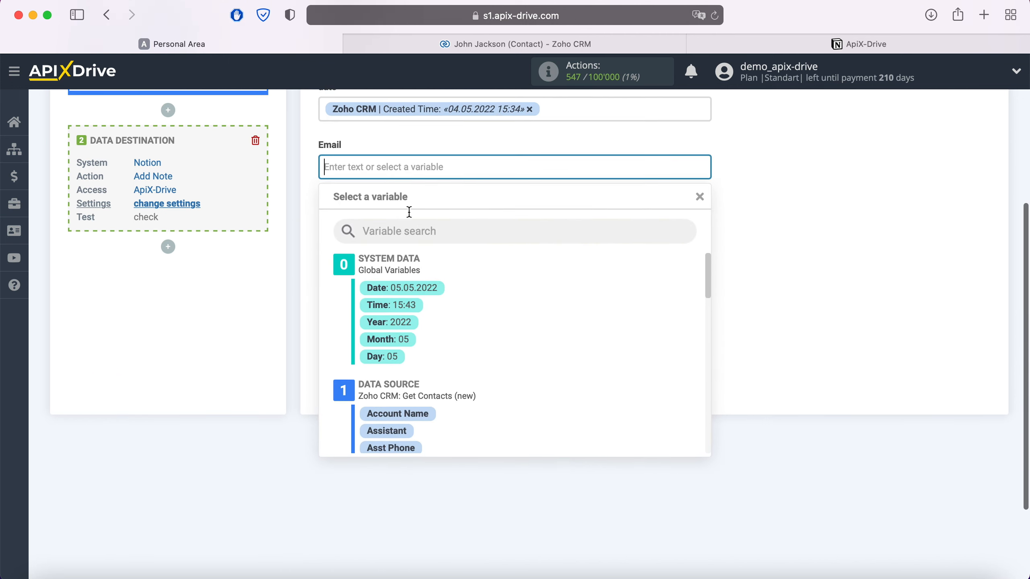
pyautogui.scroll(-5, 570, 315)
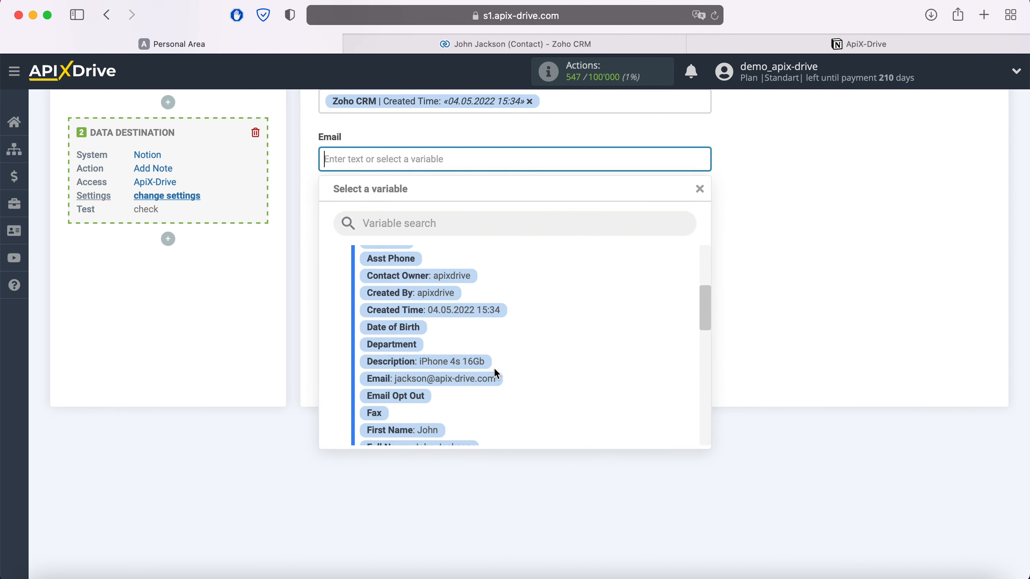
pyautogui.click(491, 378)
pyautogui.click(401, 212)
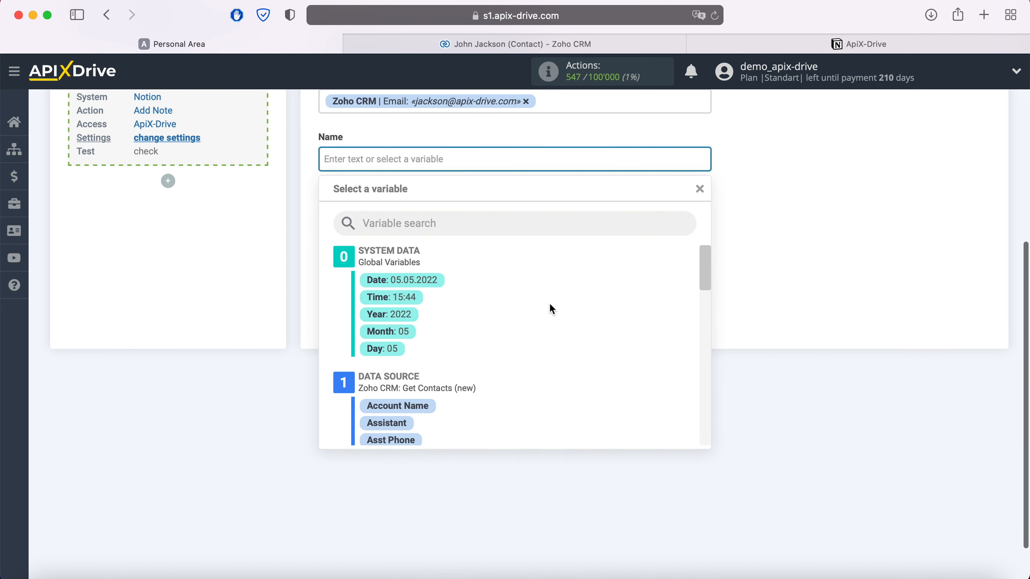
pyautogui.scroll(-6, 551, 307)
pyautogui.scroll(-3, 552, 309)
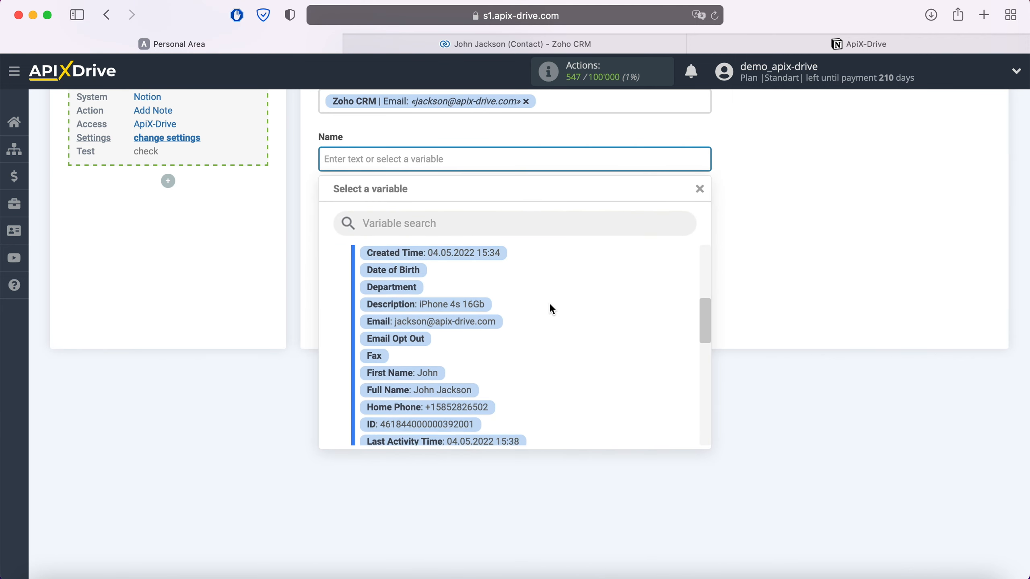
pyautogui.click(470, 375)
# Set Note to 'Product' plus Description and Phone to Home Phone, then save the mapping.
pyautogui.click(421, 220)
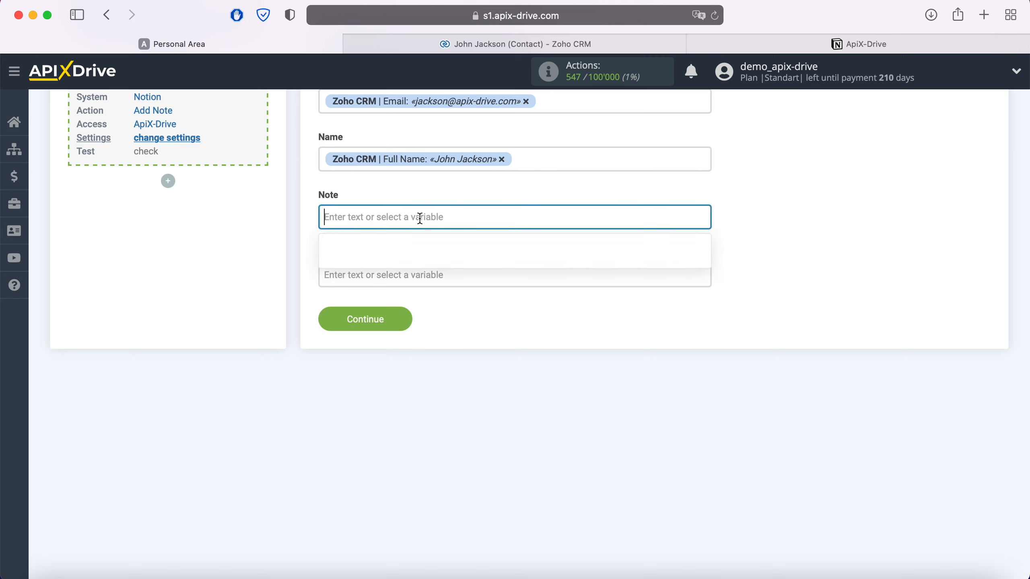
pyautogui.scroll(-1, 566, 343)
pyautogui.scroll(-5, 566, 345)
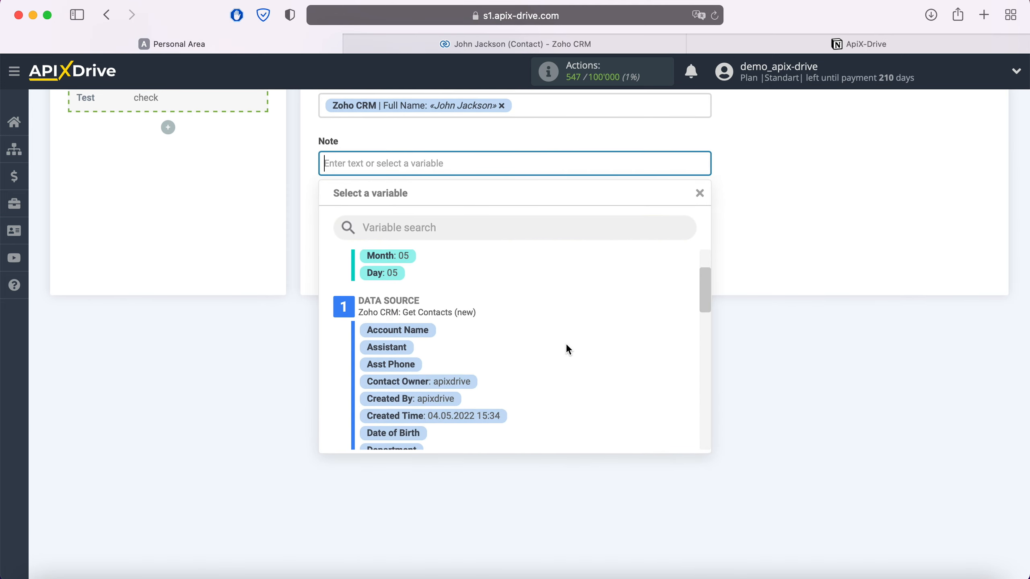
pyautogui.click(482, 371)
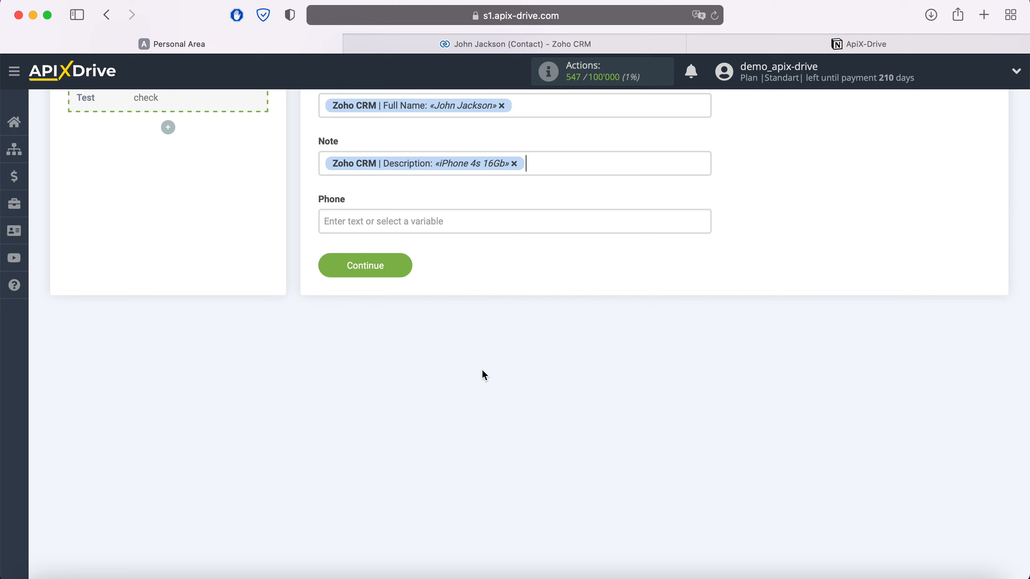
pyautogui.click(323, 164)
pyautogui.write('Product')
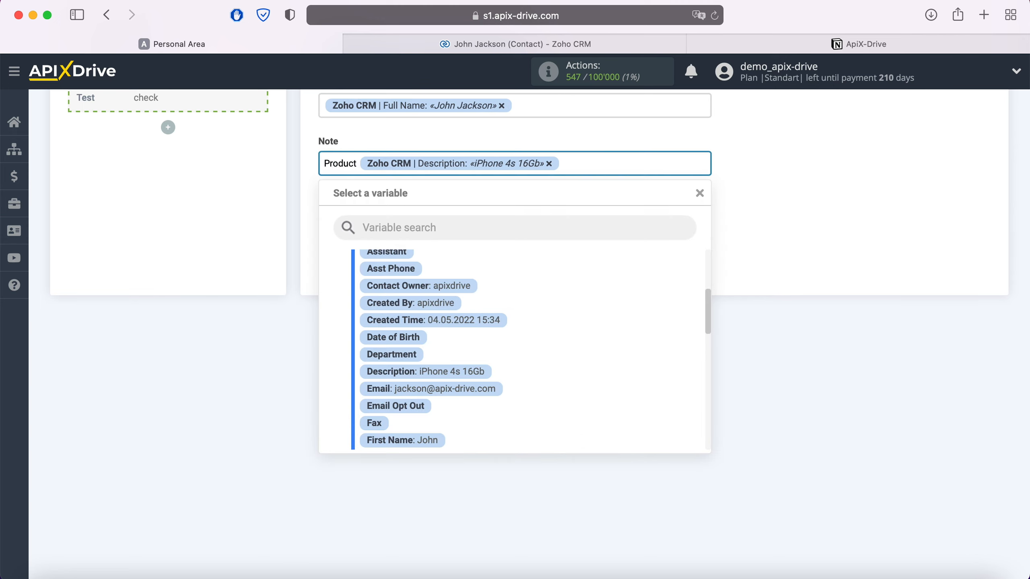
pyautogui.click(275, 197)
pyautogui.click(362, 216)
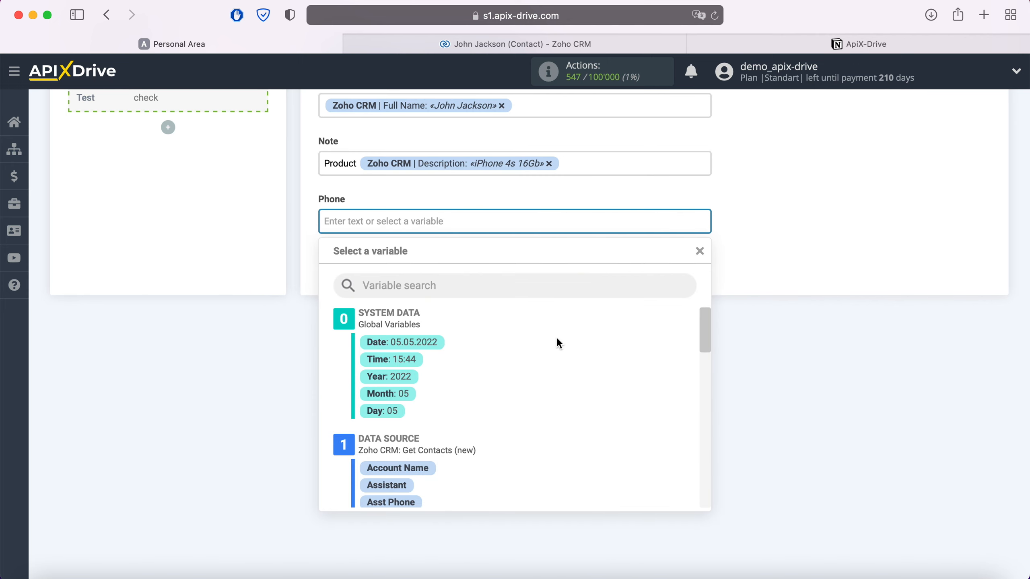
pyautogui.scroll(-5, 561, 341)
pyautogui.scroll(-5, 560, 341)
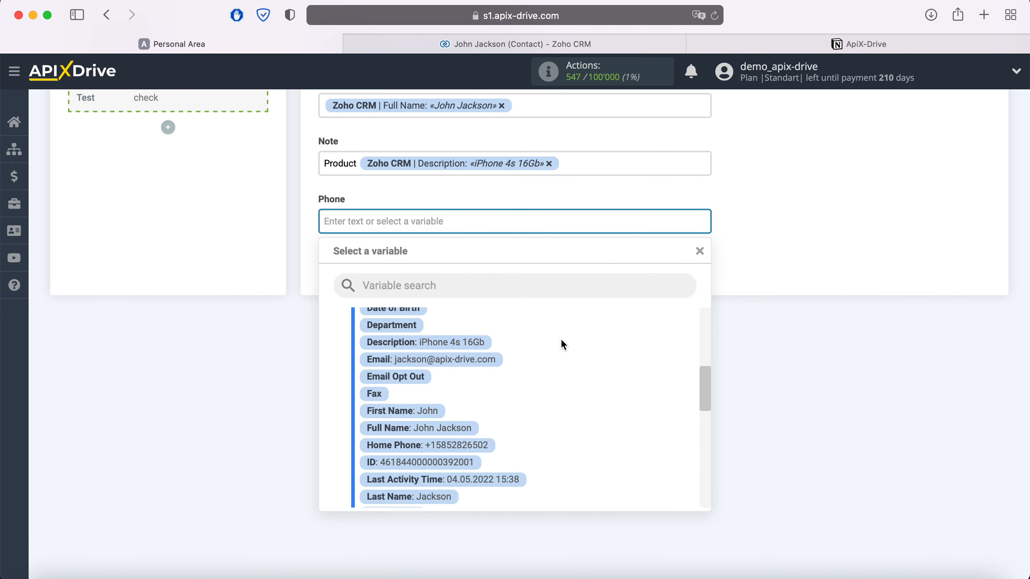
pyautogui.click(484, 407)
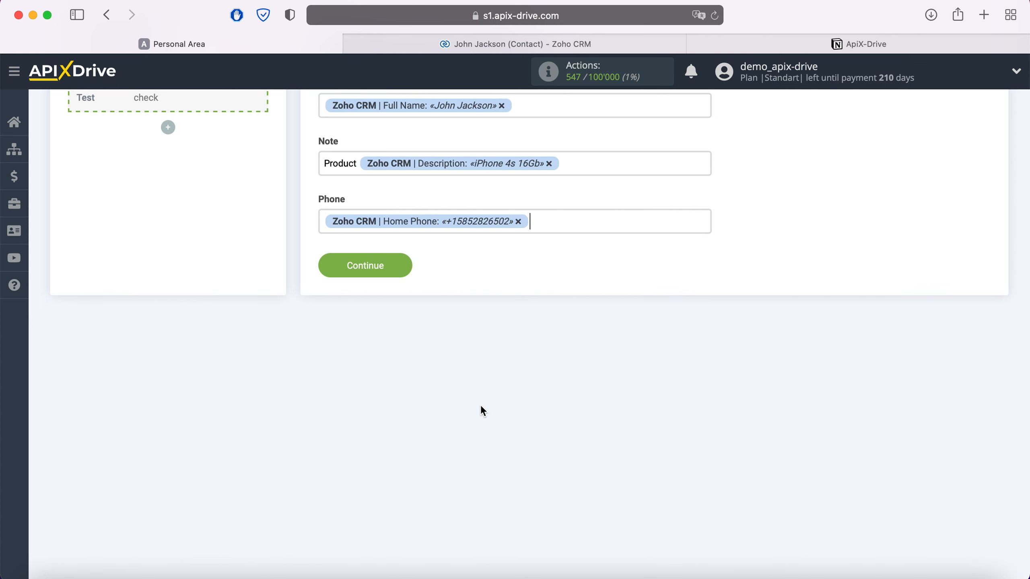
pyautogui.click(394, 265)
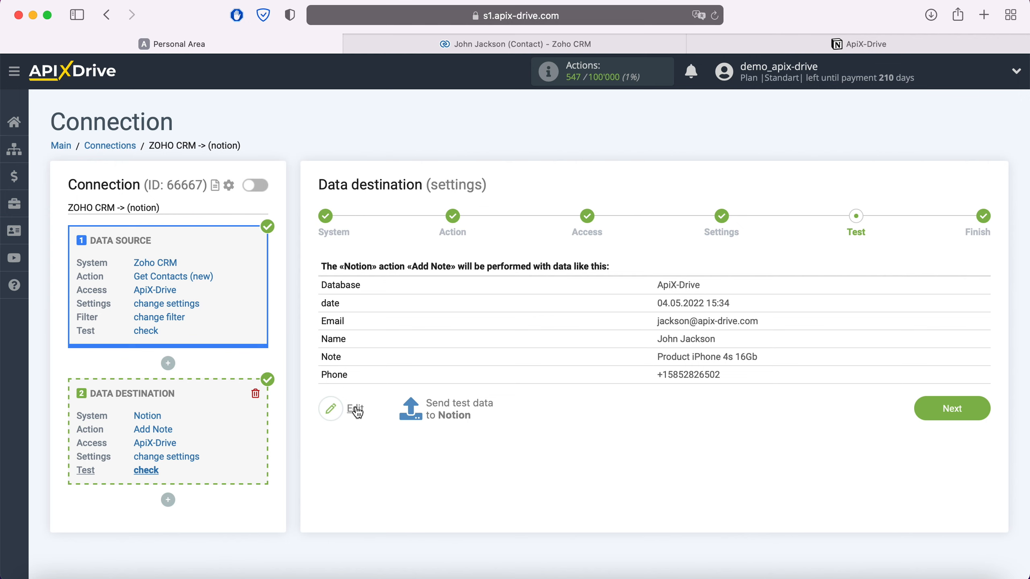
# Send the test contact data to Notion and check the new row there.
pyautogui.click(461, 402)
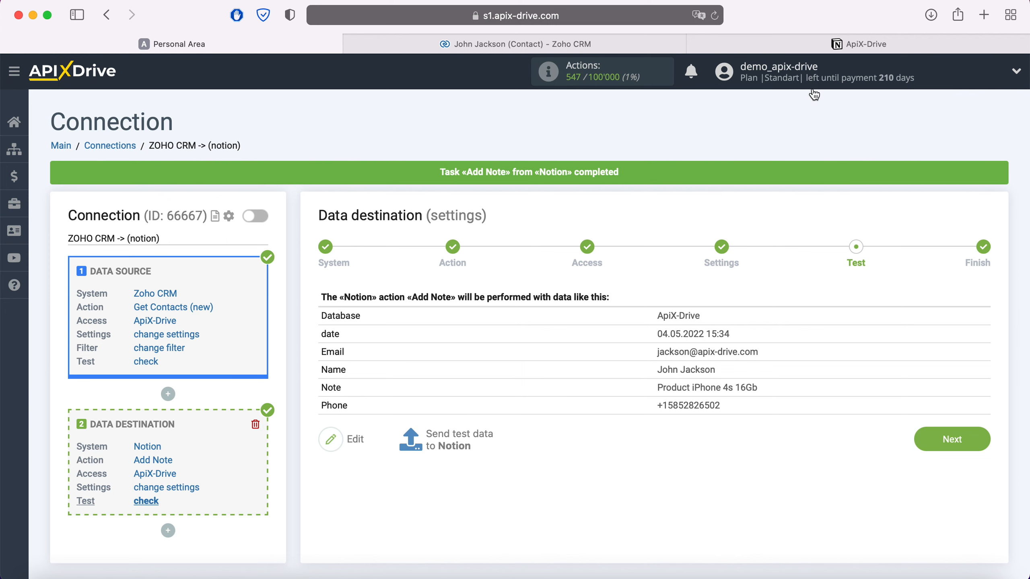
pyautogui.click(835, 44)
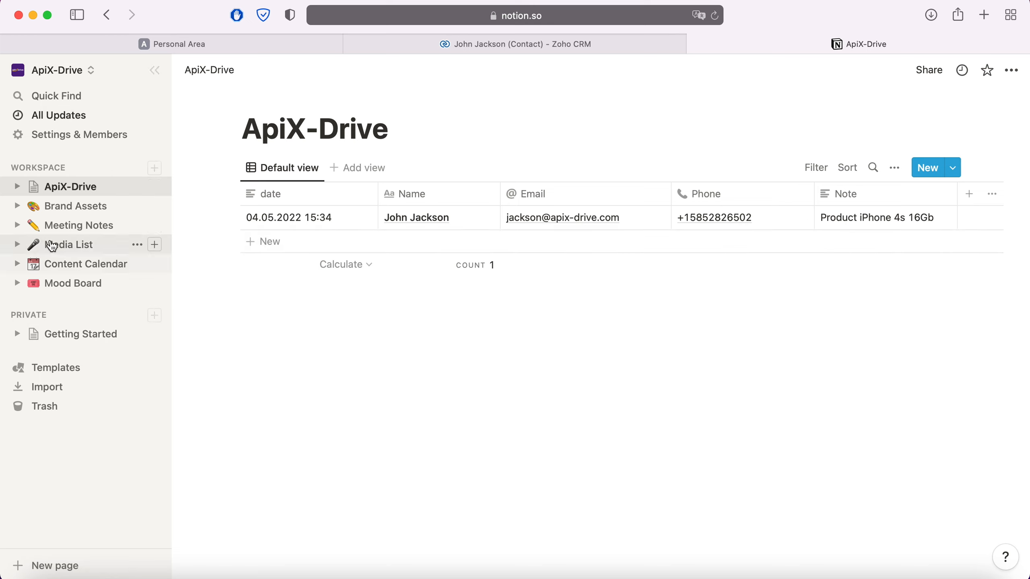
# Expand the ApiX-Drive page in Notion's sidebar to show its Default view, then return to ApiX-Drive.
pyautogui.click(17, 186)
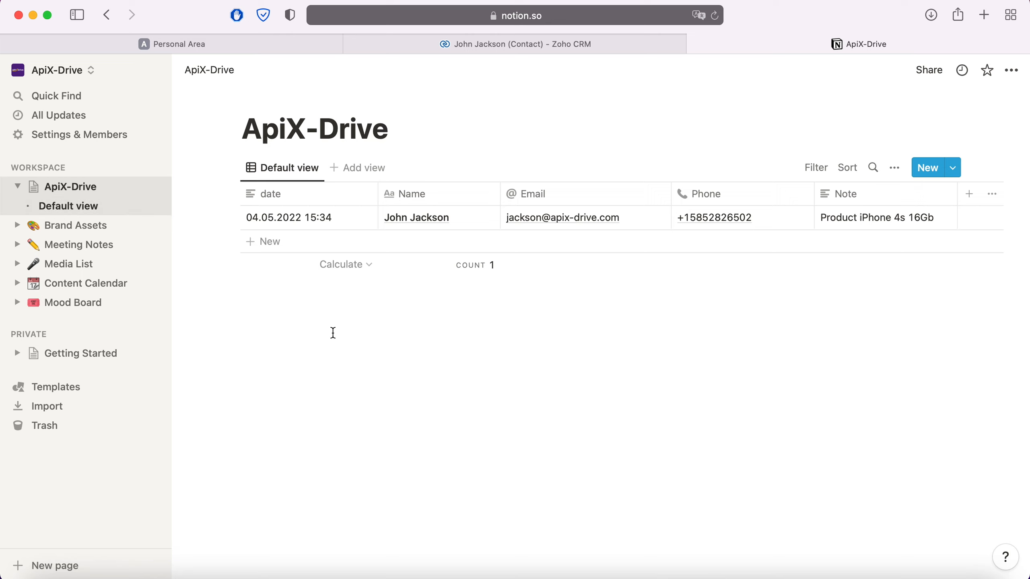
pyautogui.click(212, 48)
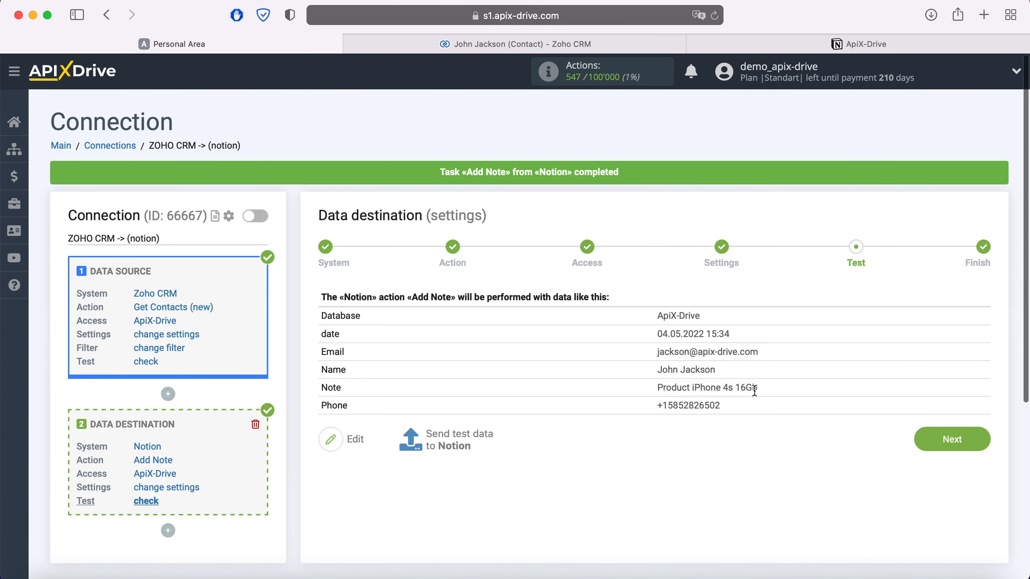
# Finish the ZOHO CRM -> (notion) setup, enable auto-update, and save a 5-minute update interval.
pyautogui.click(972, 440)
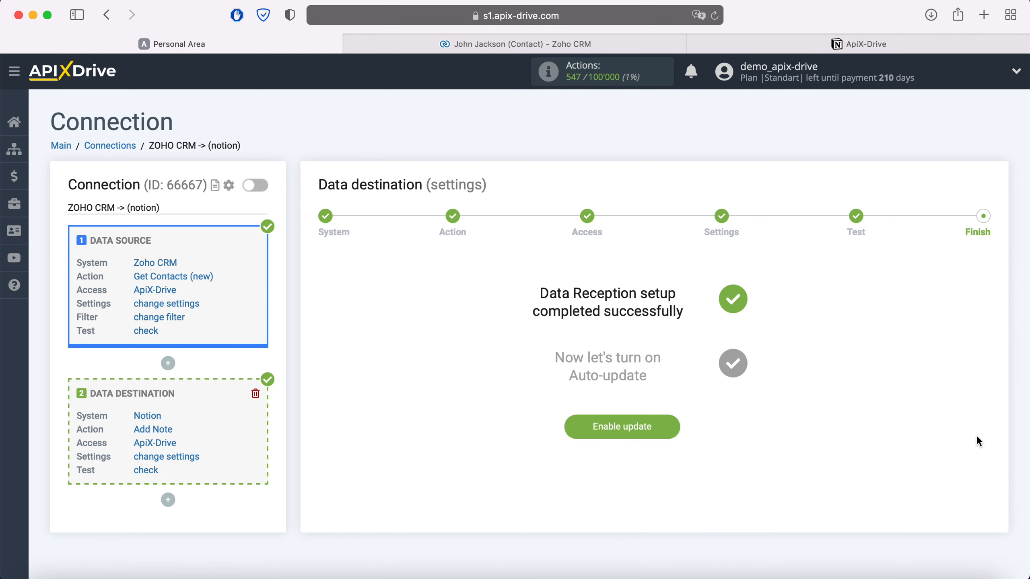
pyautogui.click(673, 425)
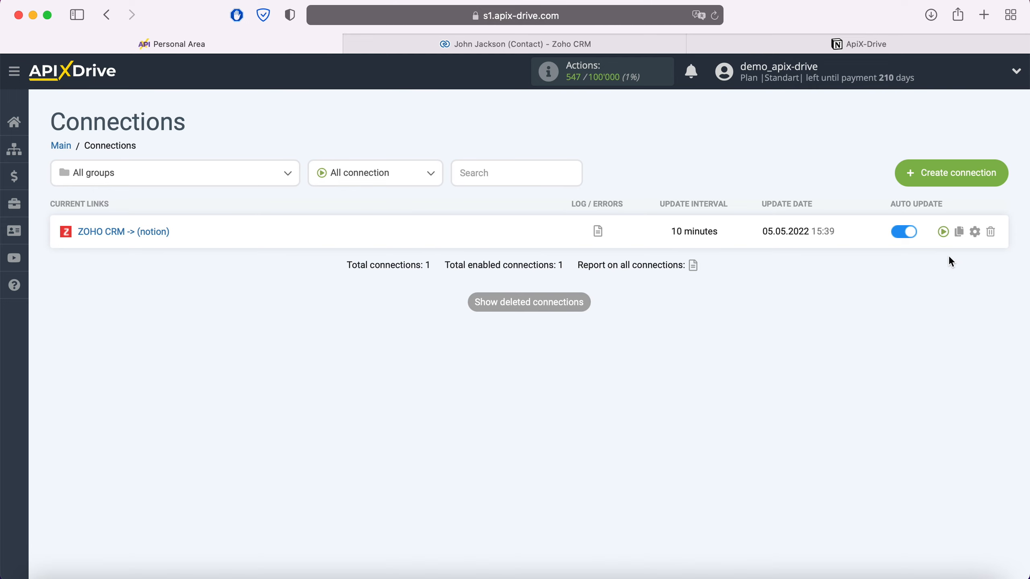
pyautogui.click(975, 232)
pyautogui.click(547, 334)
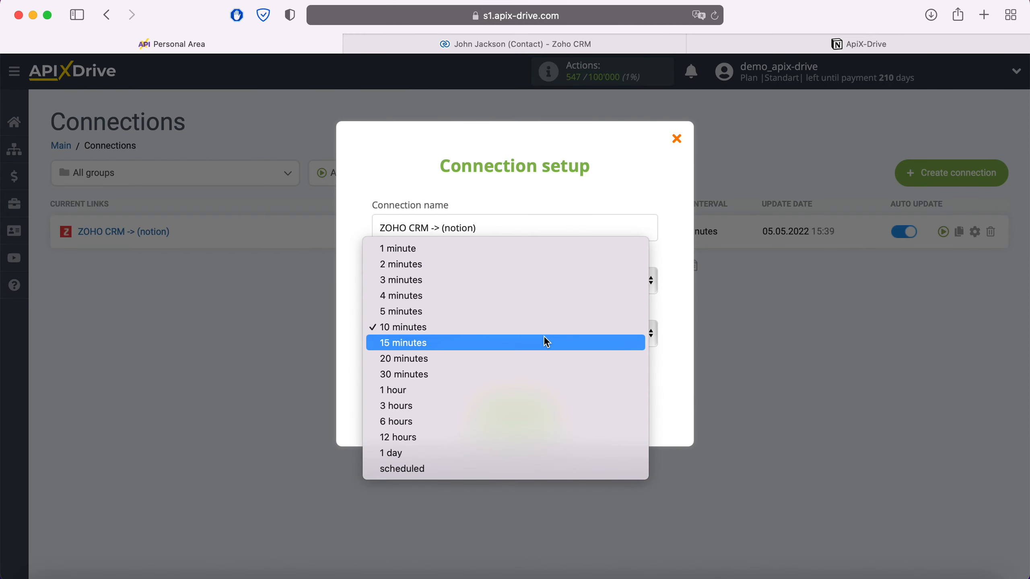
pyautogui.click(520, 311)
pyautogui.click(545, 410)
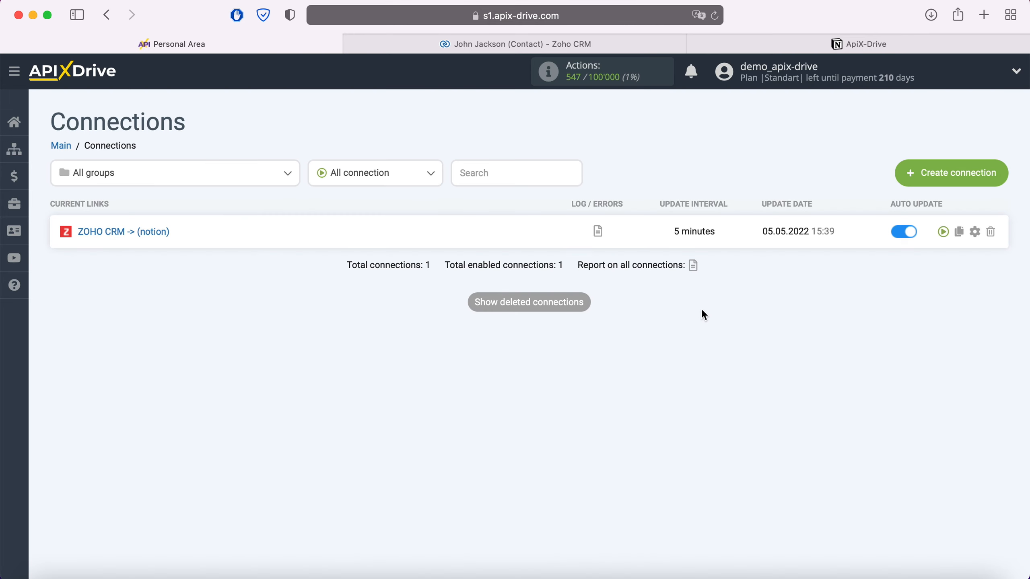